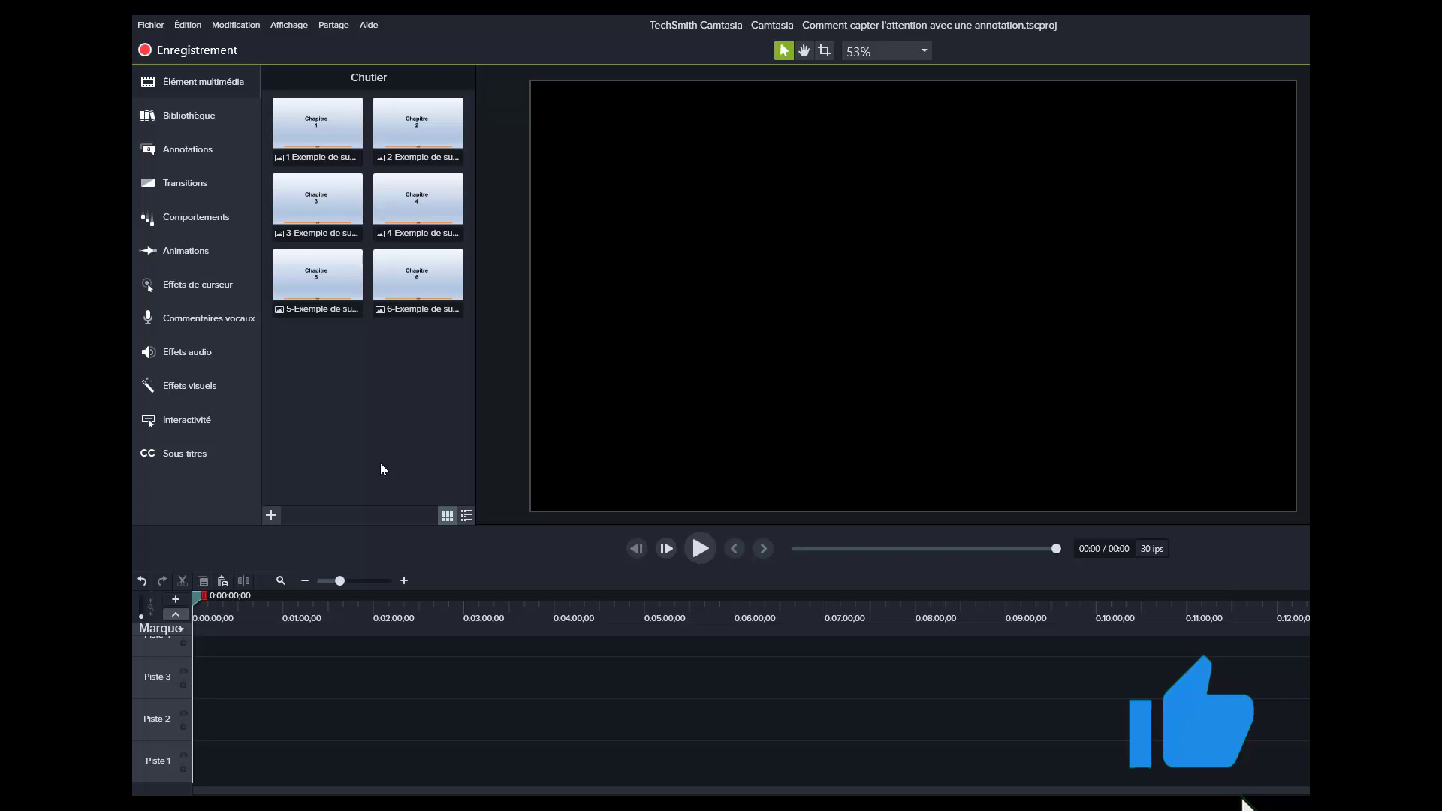
Place the Chapitre 5 slide image on Piste 1 so its clip starts at the beginning of the timeline.
click(323, 283)
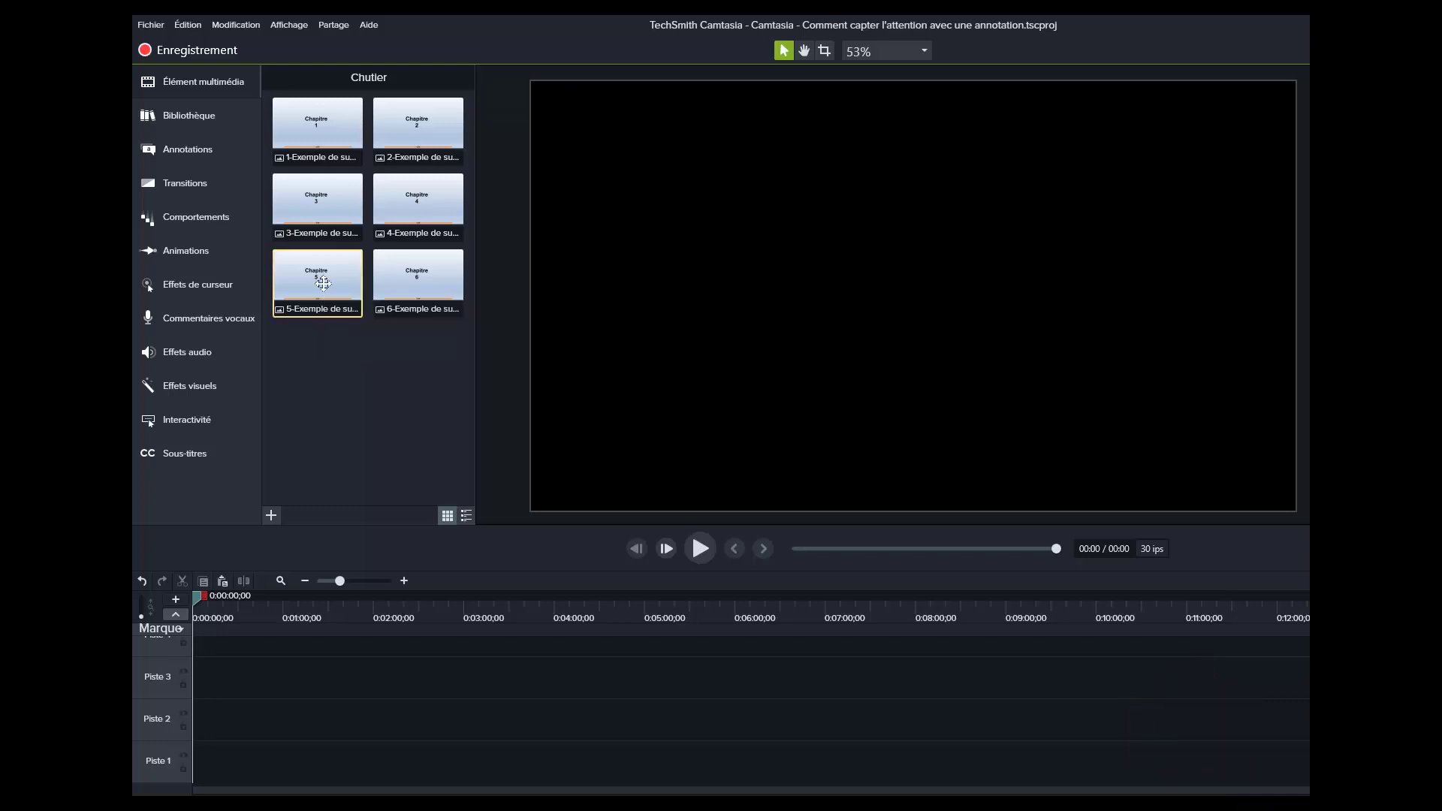
drag(322, 283, 301, 685)
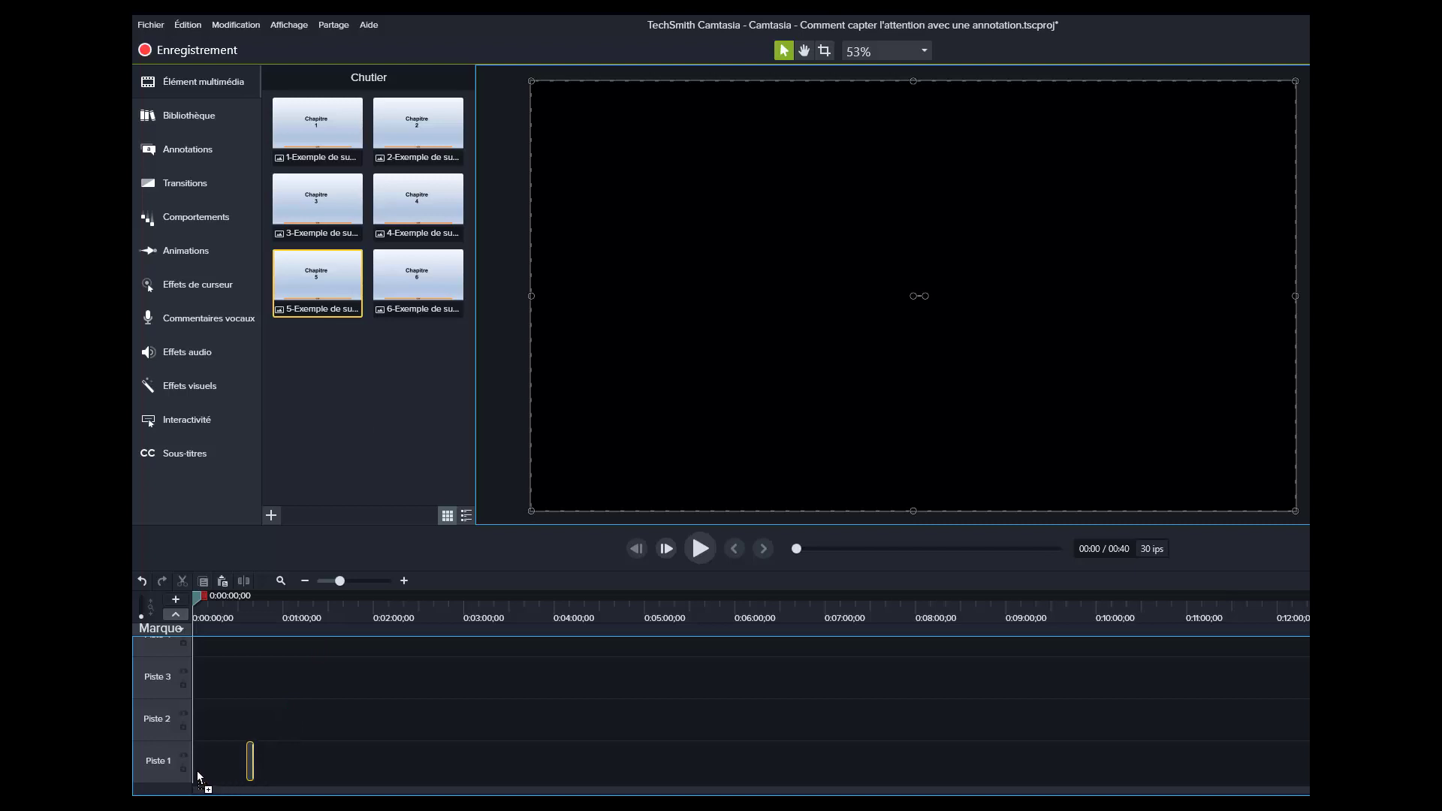
drag(197, 771, 194, 769)
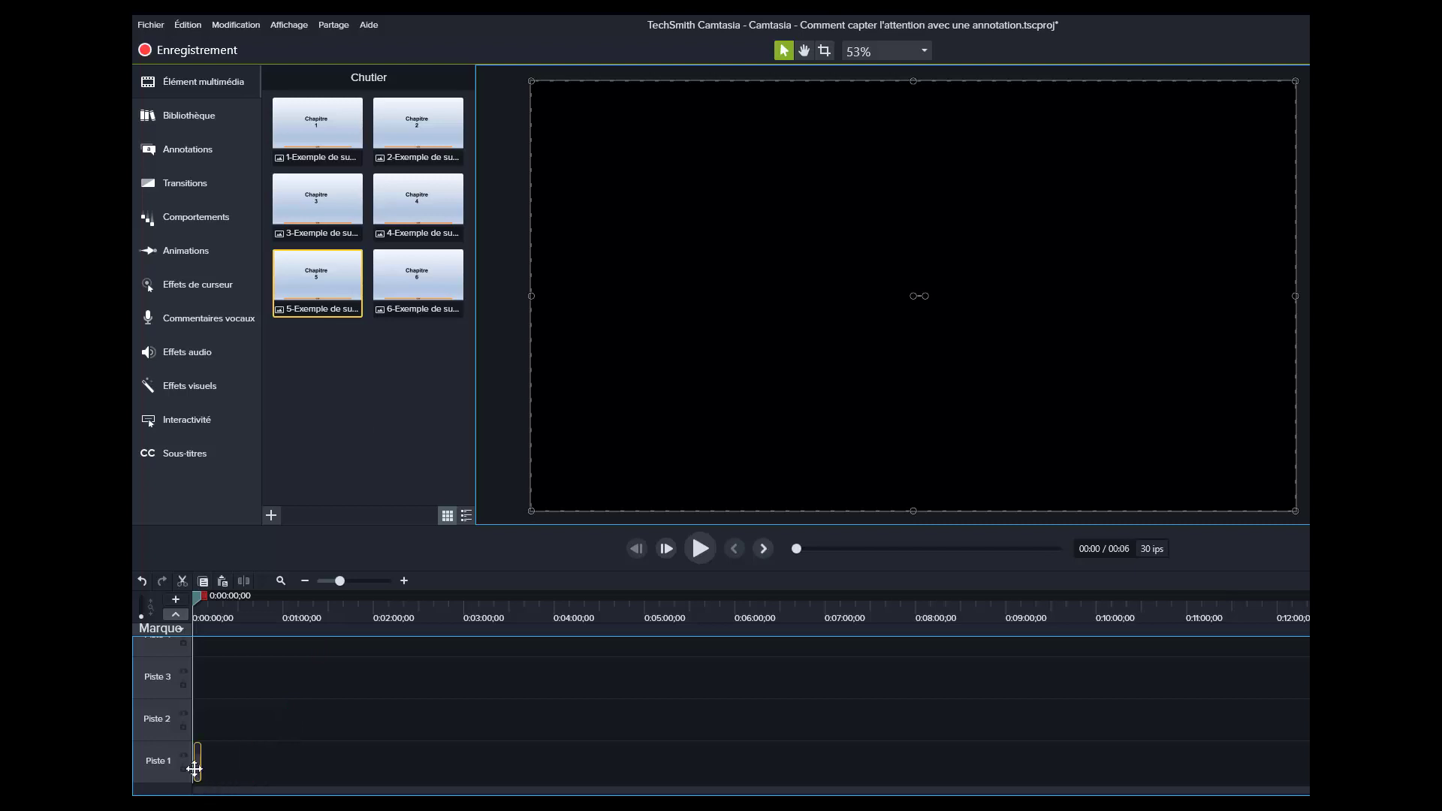
click(363, 581)
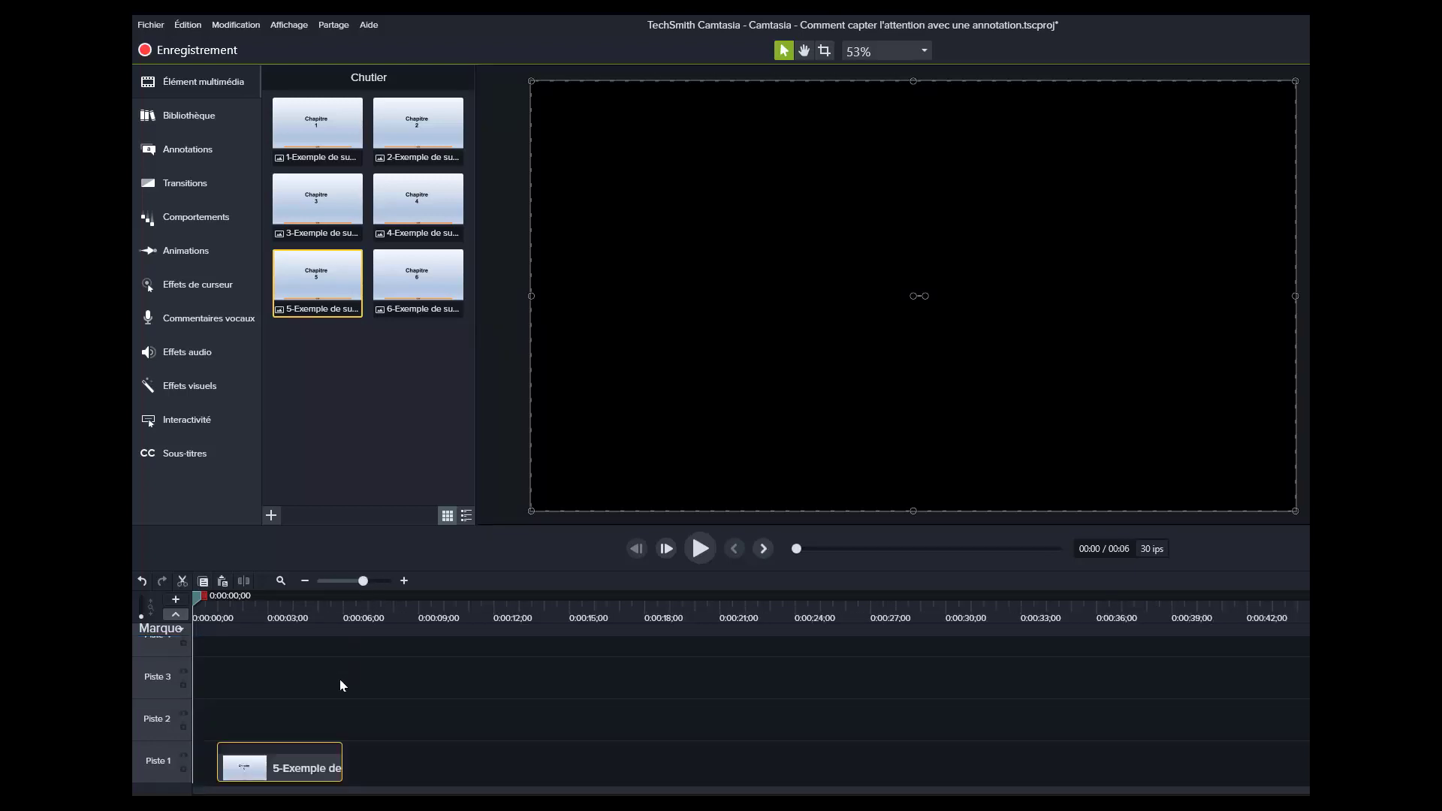
drag(273, 767, 243, 769)
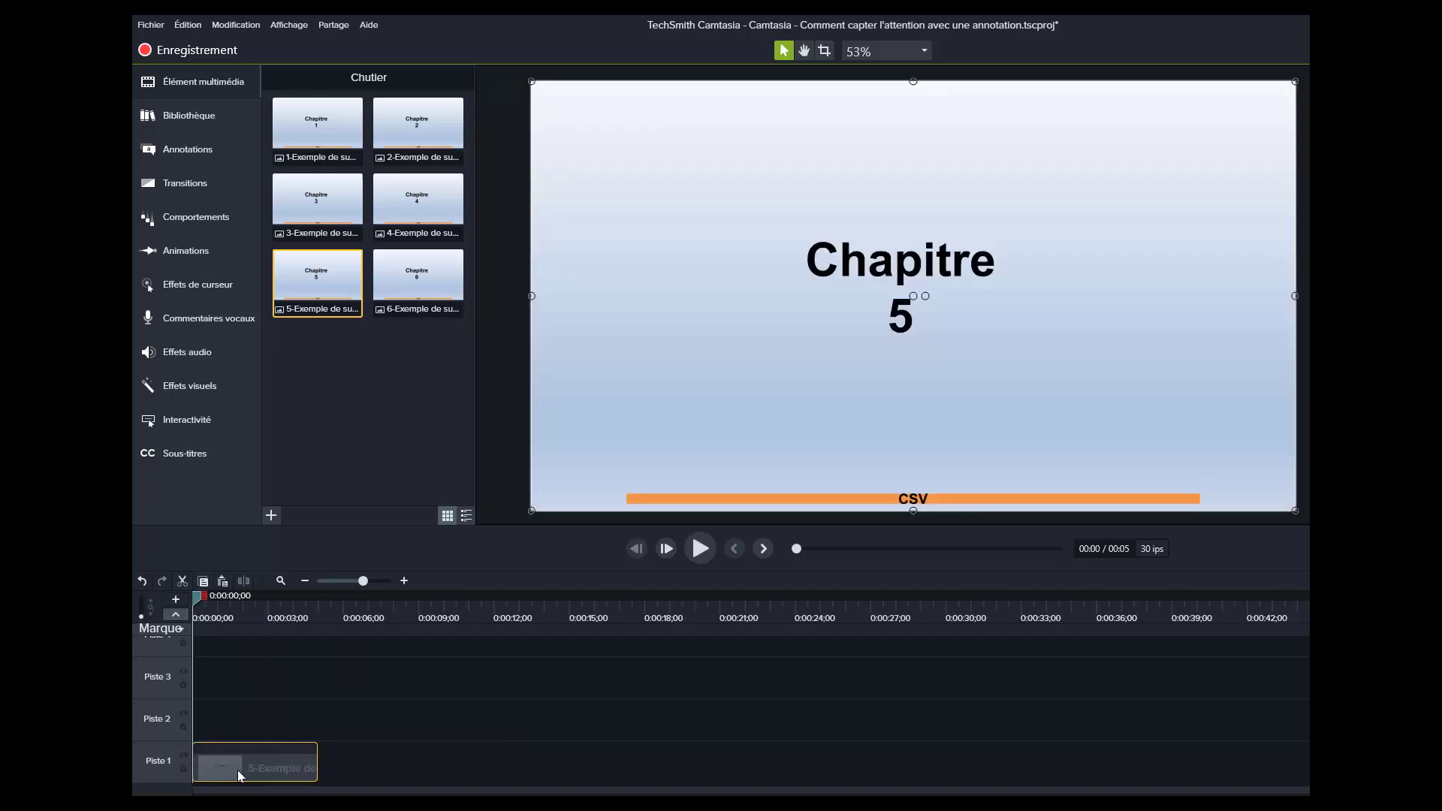
Add a rectangle sketch-motion annotation at about 2 seconds, then resize and position it to frame the "Chapitre 5" title.
click(250, 600)
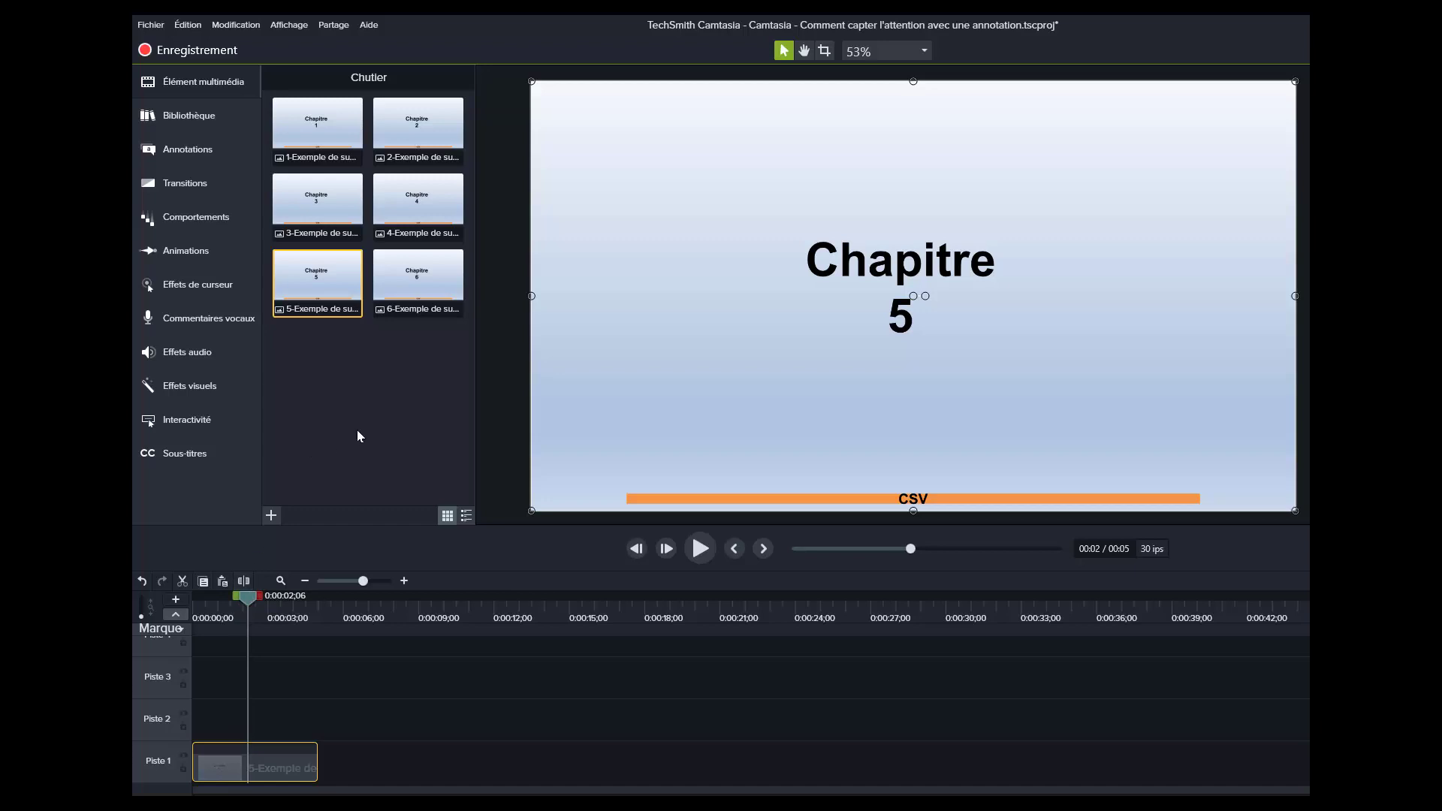
click(169, 149)
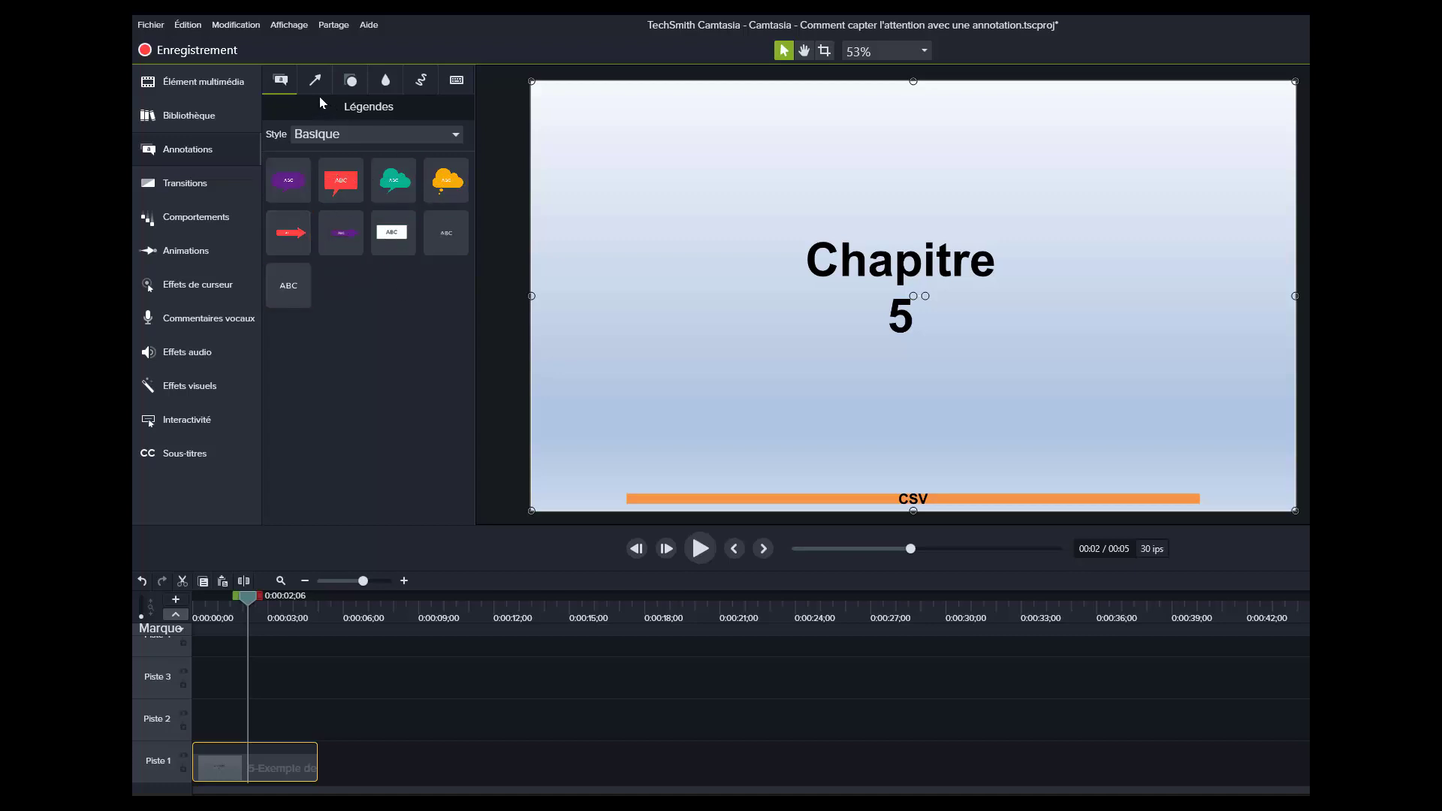
click(421, 81)
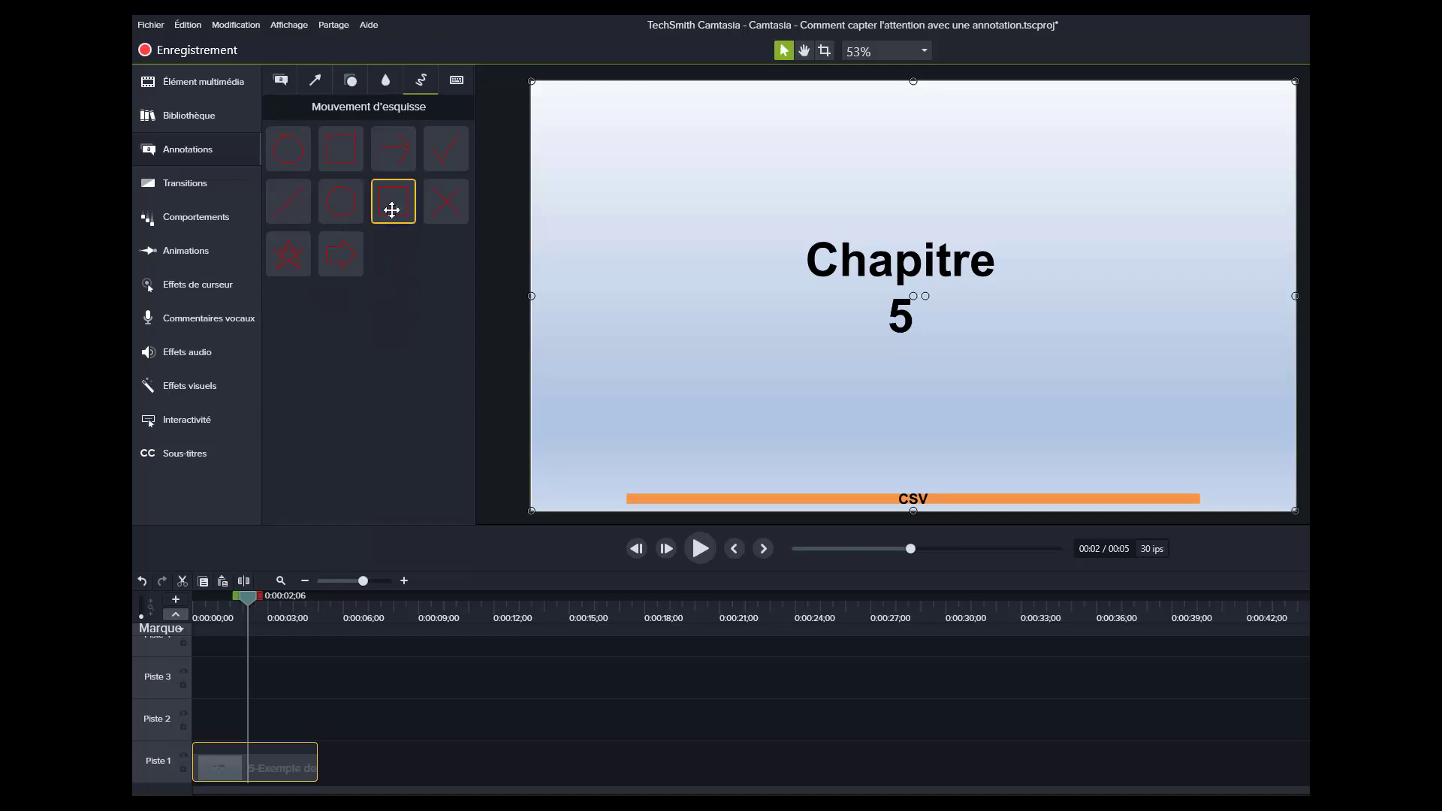
mouse_move(391, 211)
mouse_down()
mouse_move(360, 353)
mouse_move(771, 316)
mouse_move(856, 279)
mouse_move(911, 282)
mouse_up()
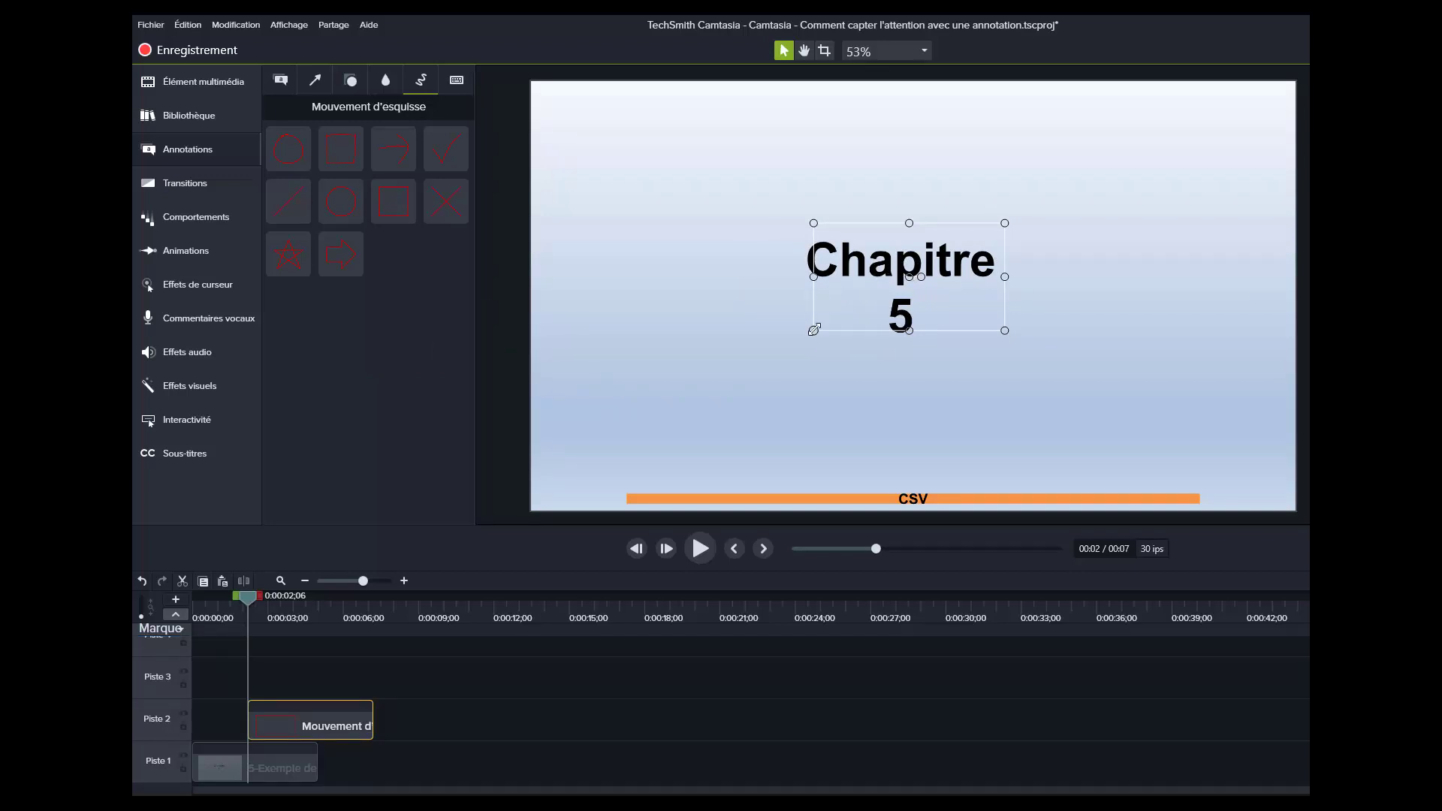
drag(815, 330, 755, 350)
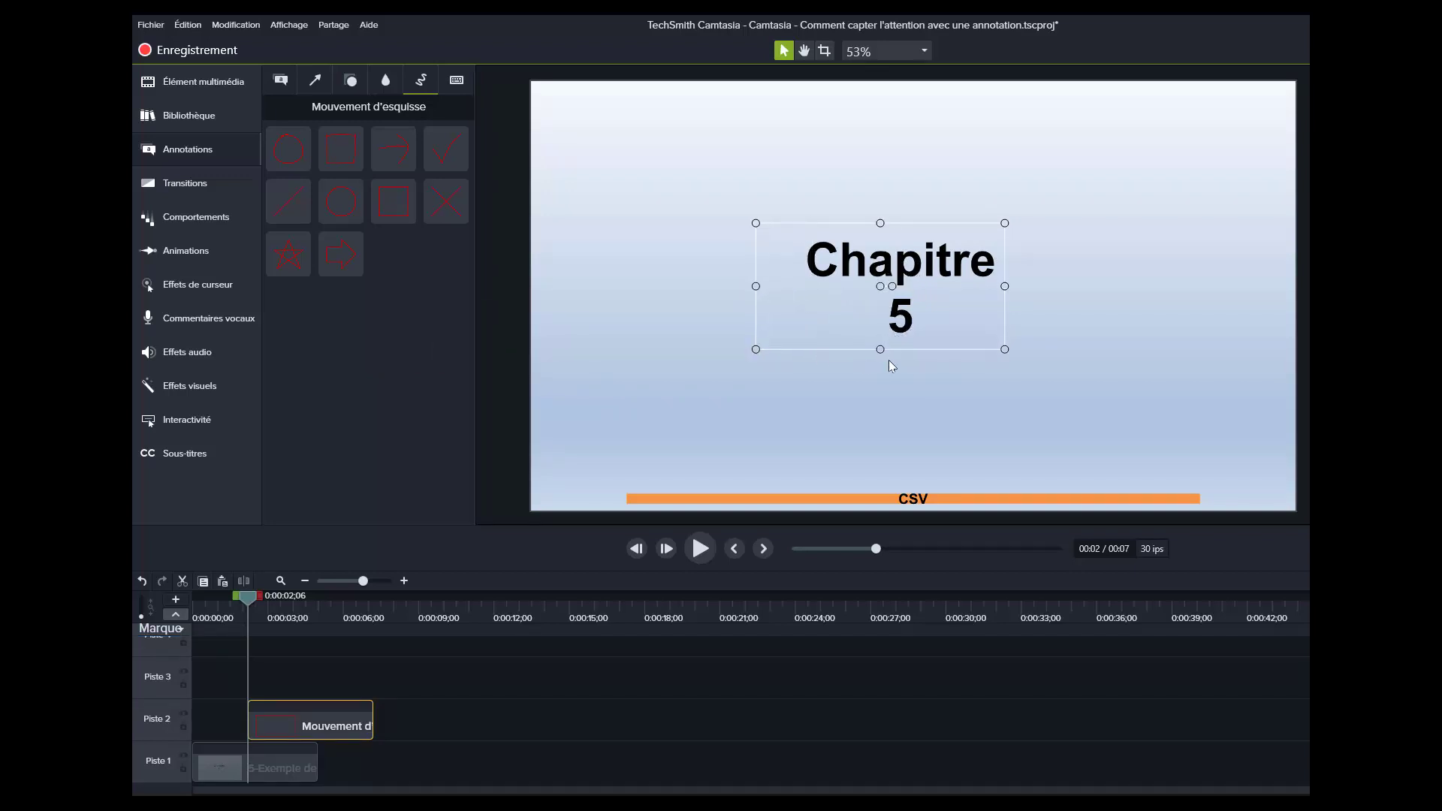
drag(915, 347, 936, 344)
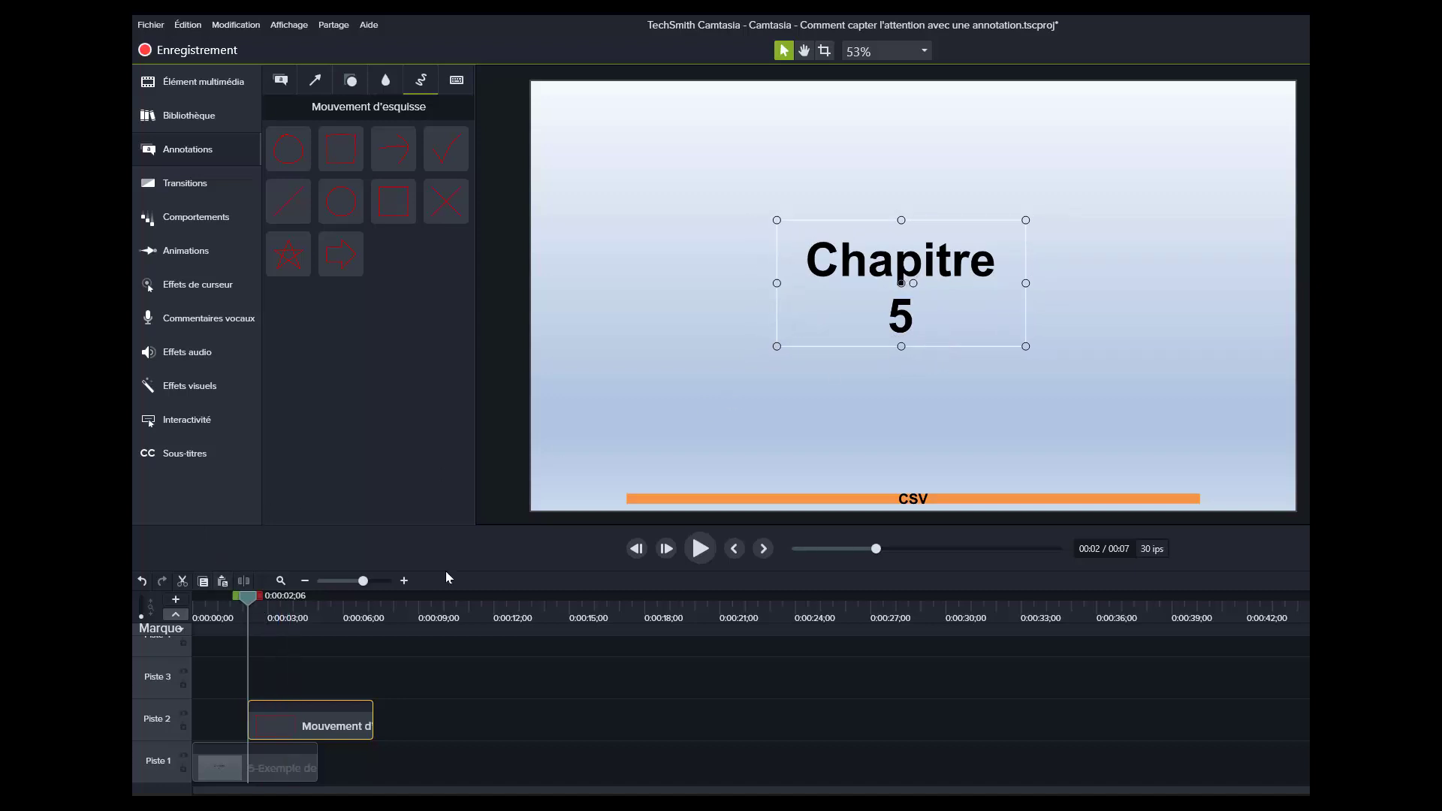
Play back the rectangle annotation from about 2 seconds to check how it is drawn around the title.
click(700, 549)
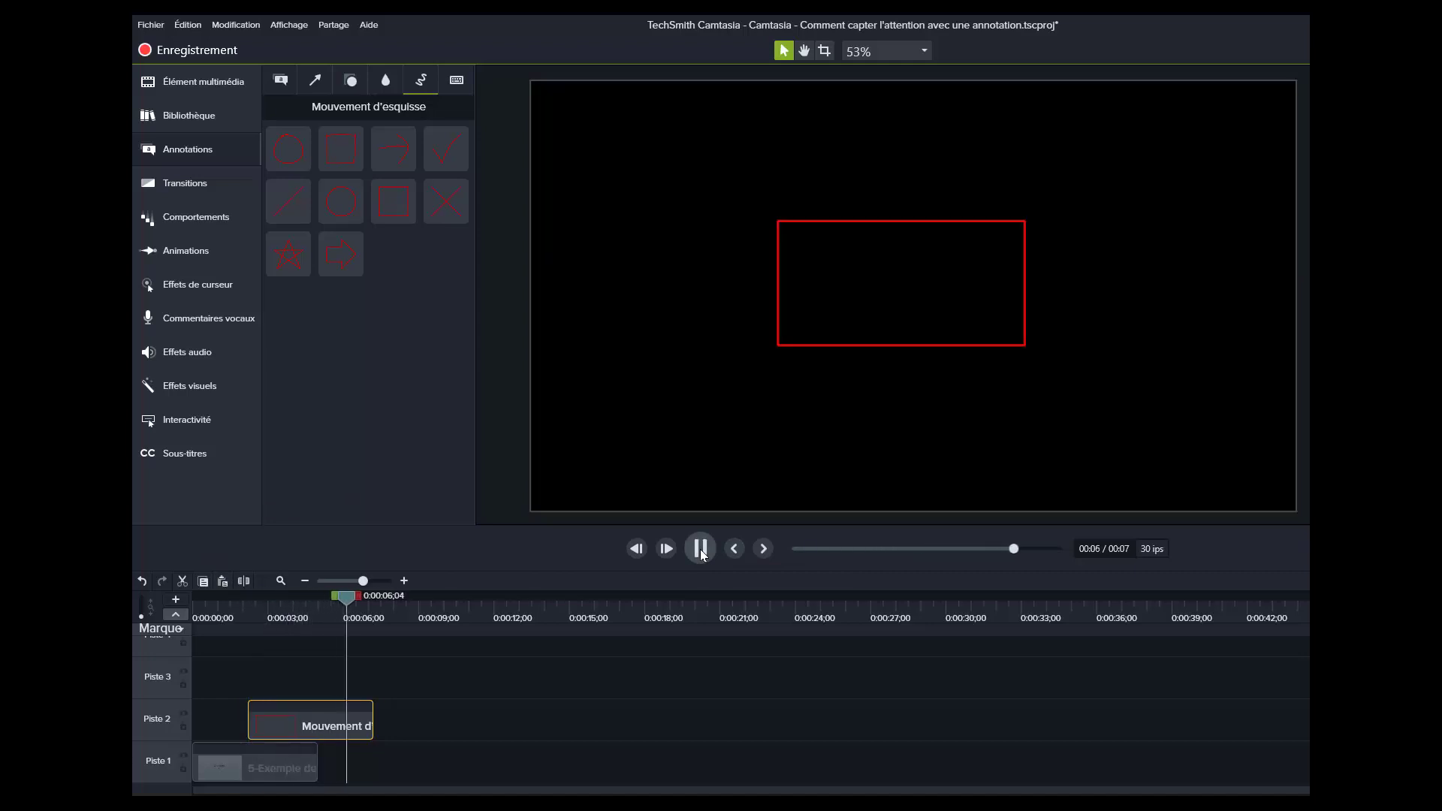
key(space)
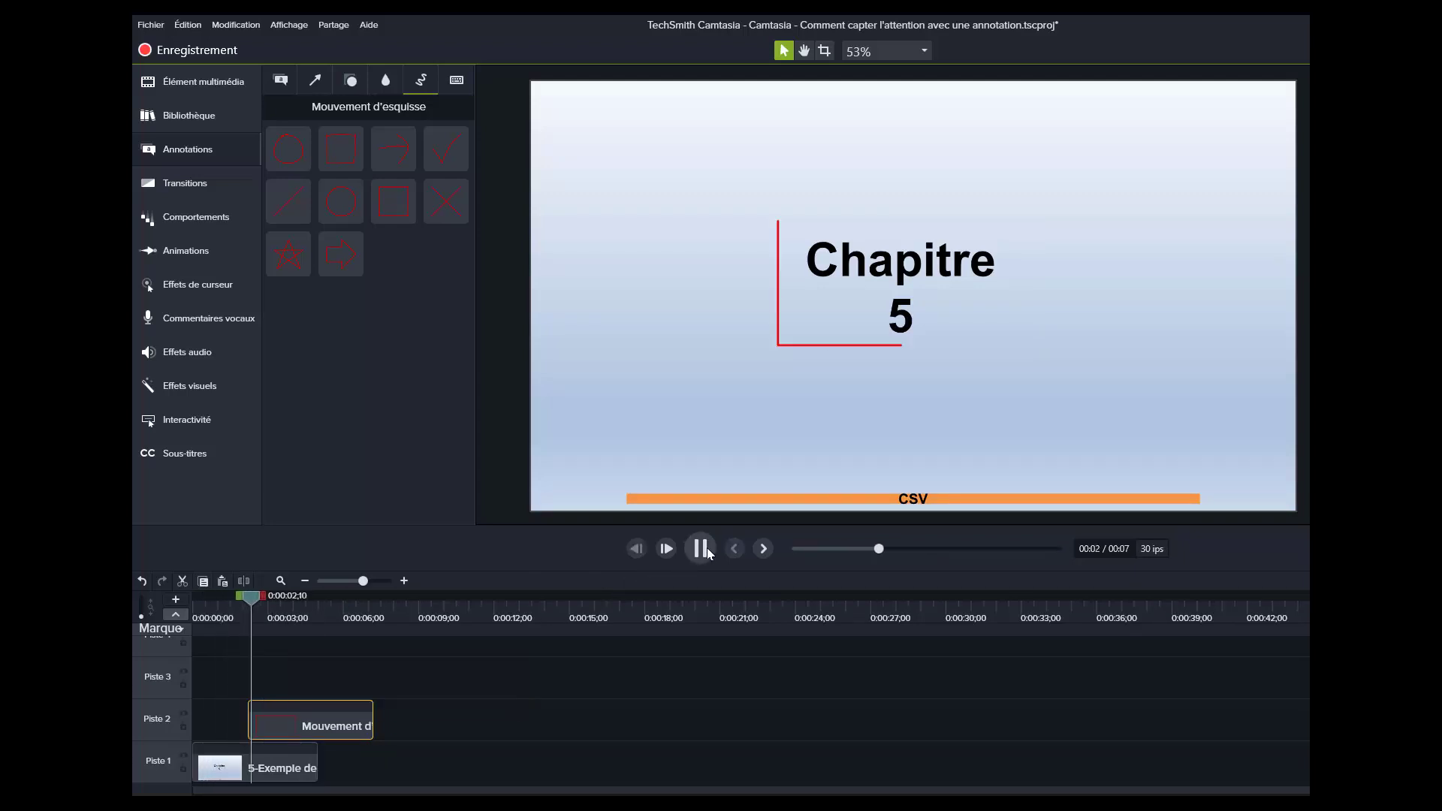
key(space)
Move the rectangle annotation's clip to the timeline start and extend both it and the slide clip to about 15 seconds.
drag(303, 718, 196, 706)
click(296, 770)
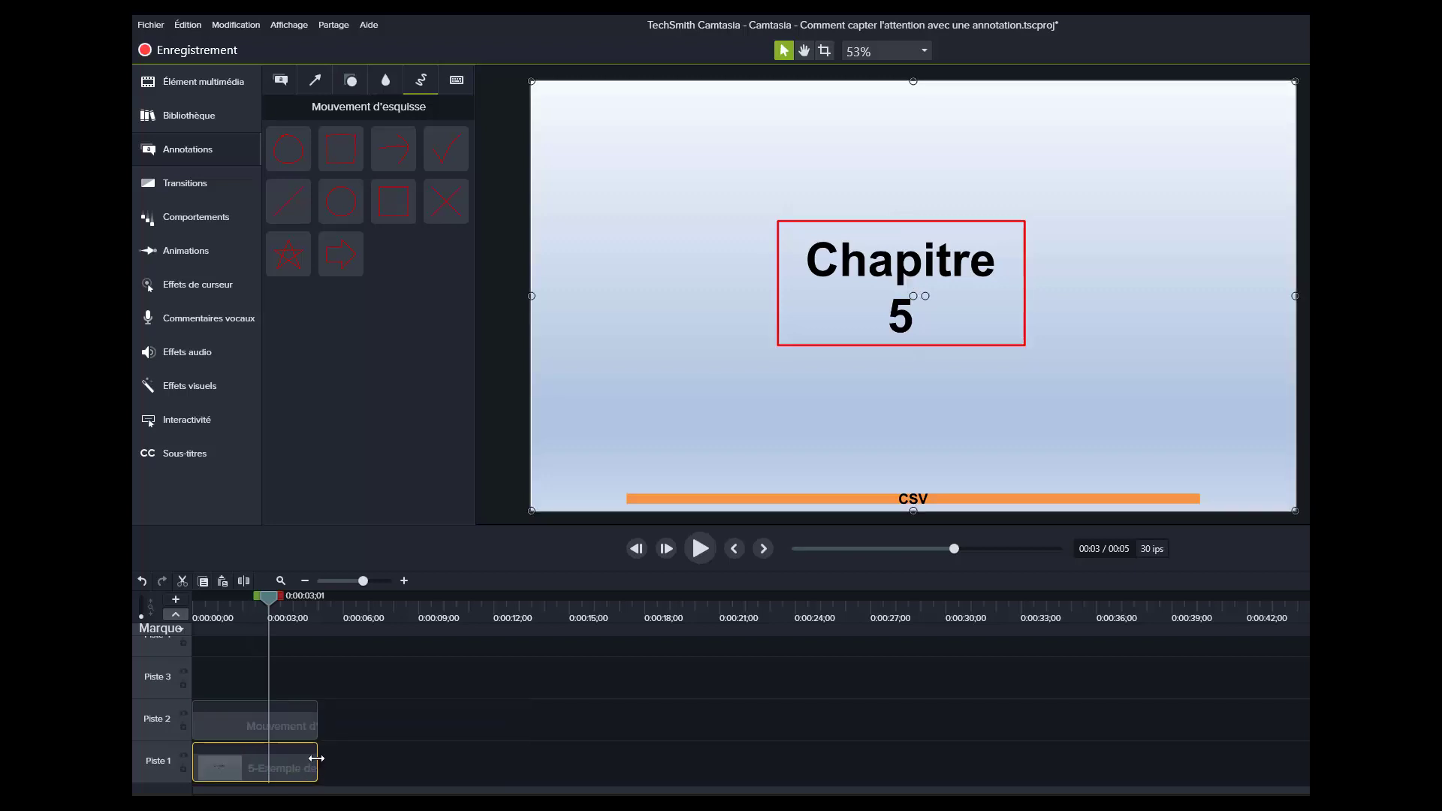
drag(316, 758, 573, 760)
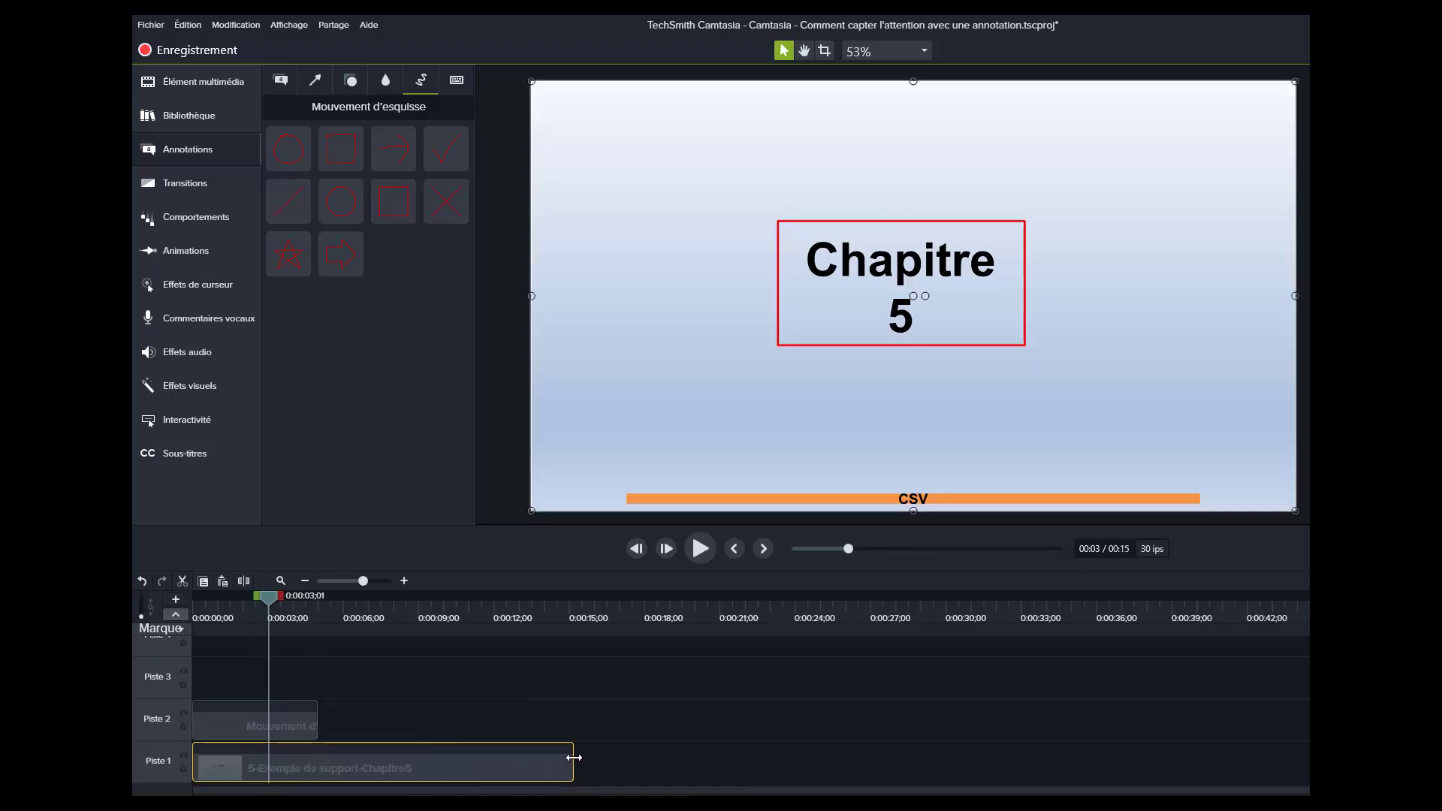
click(291, 719)
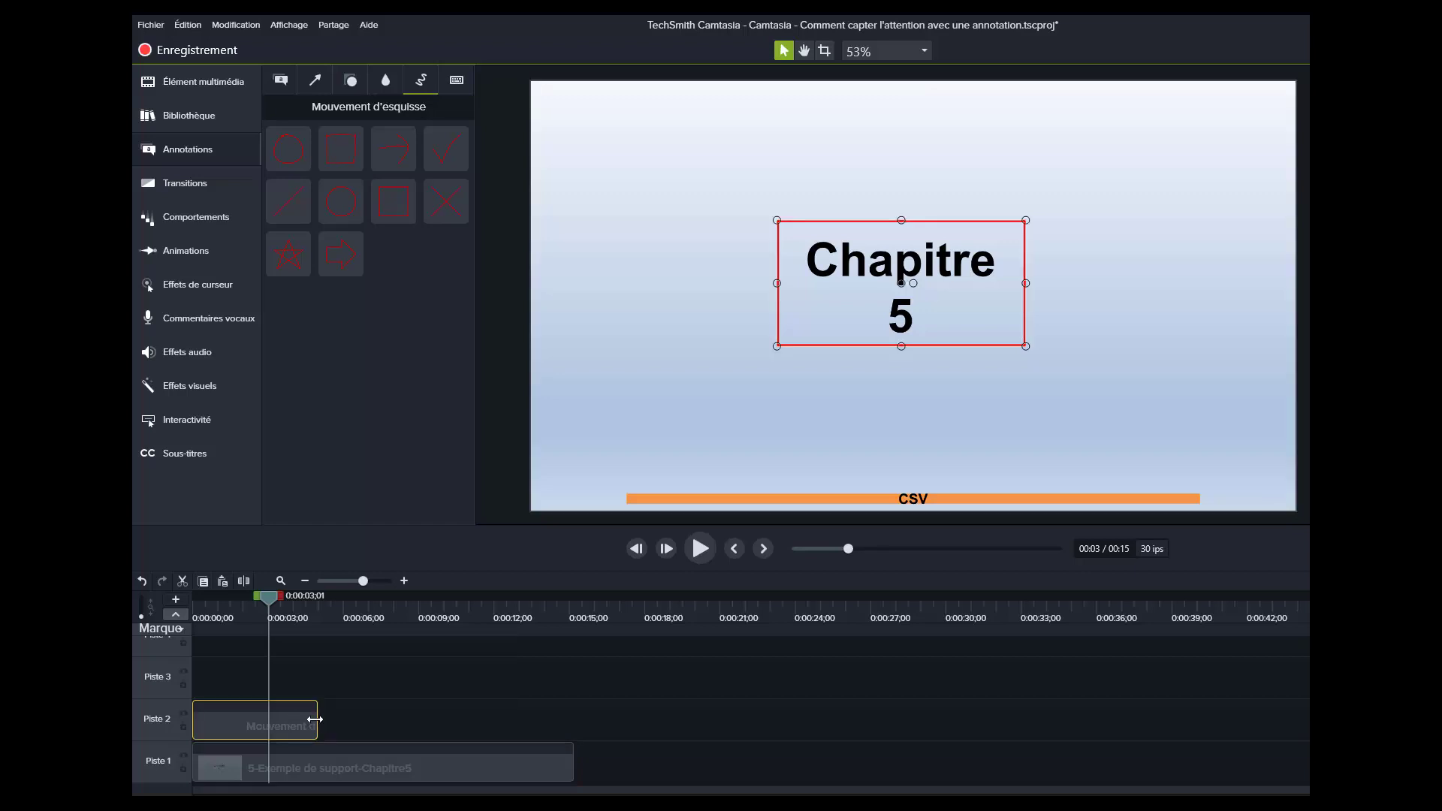
drag(318, 725, 573, 726)
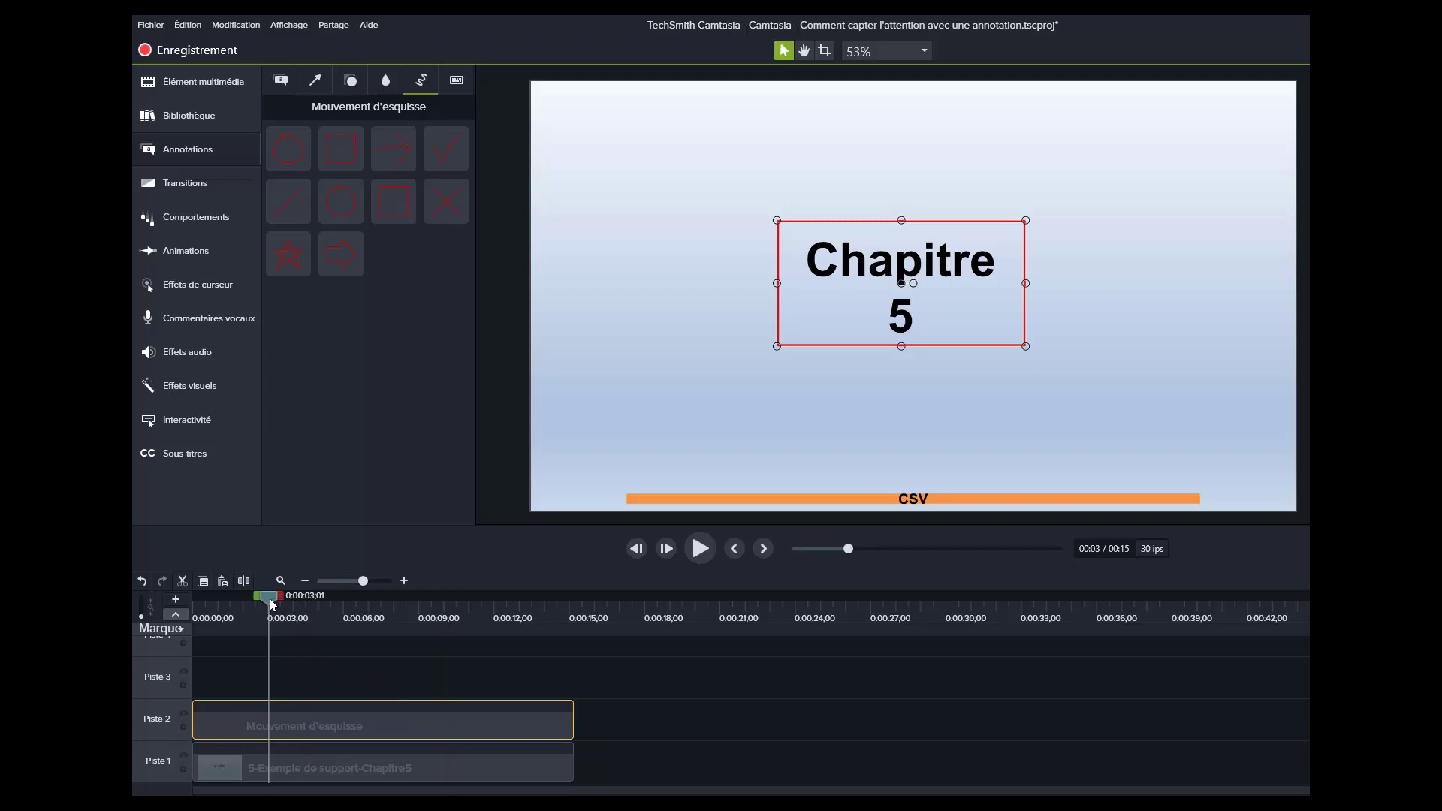
Trim the rectangle annotation's start to about 6.5 seconds and play the timeline from the beginning.
drag(180, 594, 156, 591)
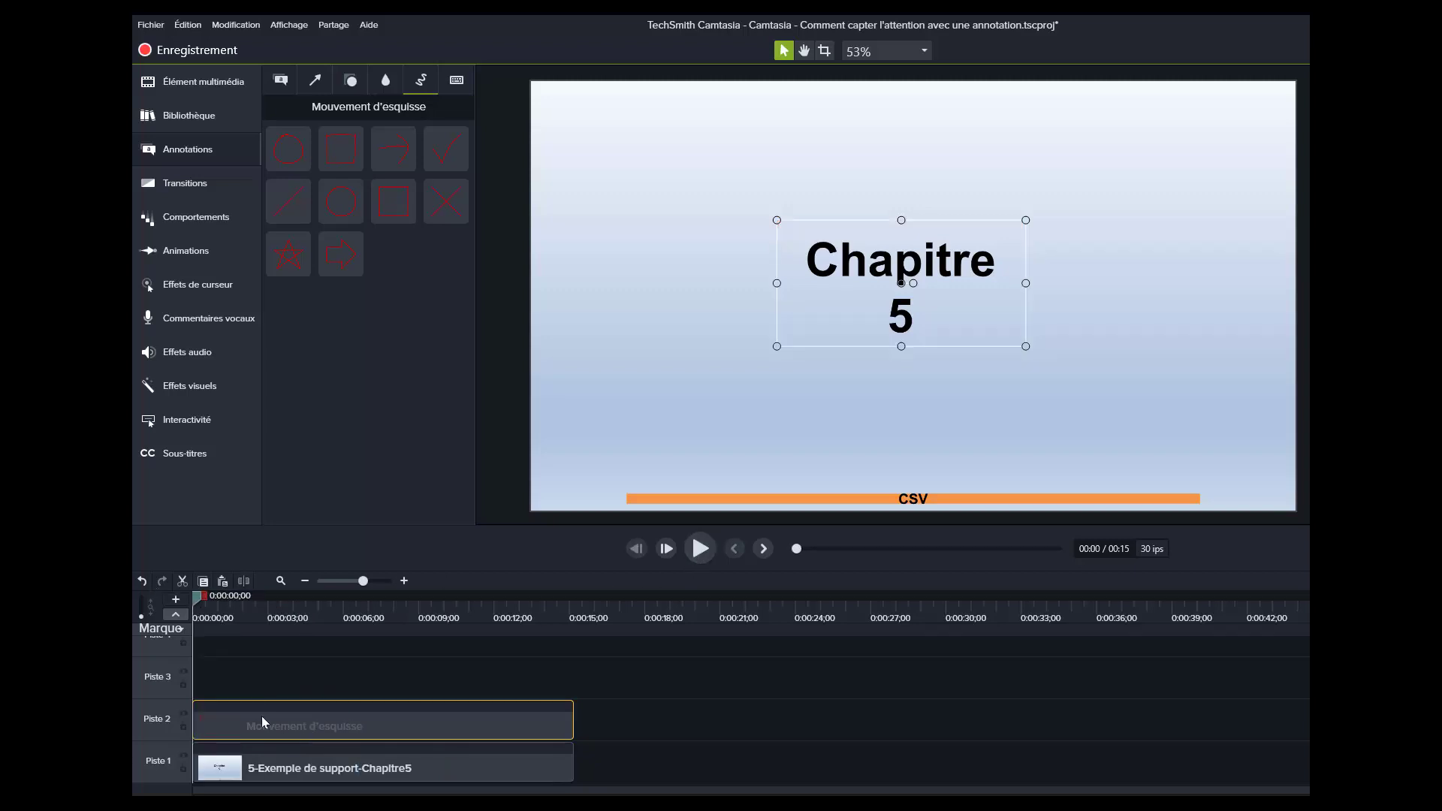
drag(262, 715, 428, 726)
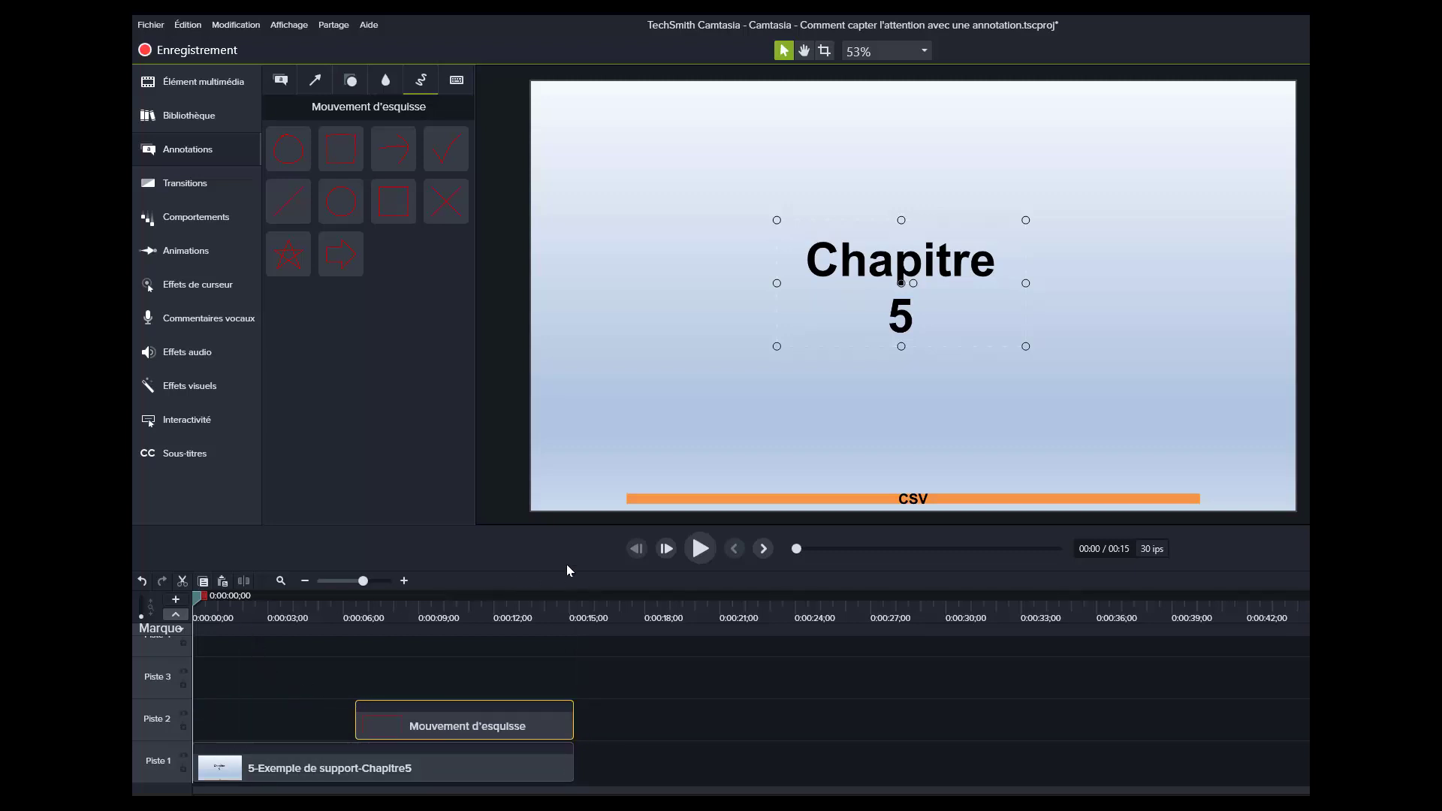
click(698, 550)
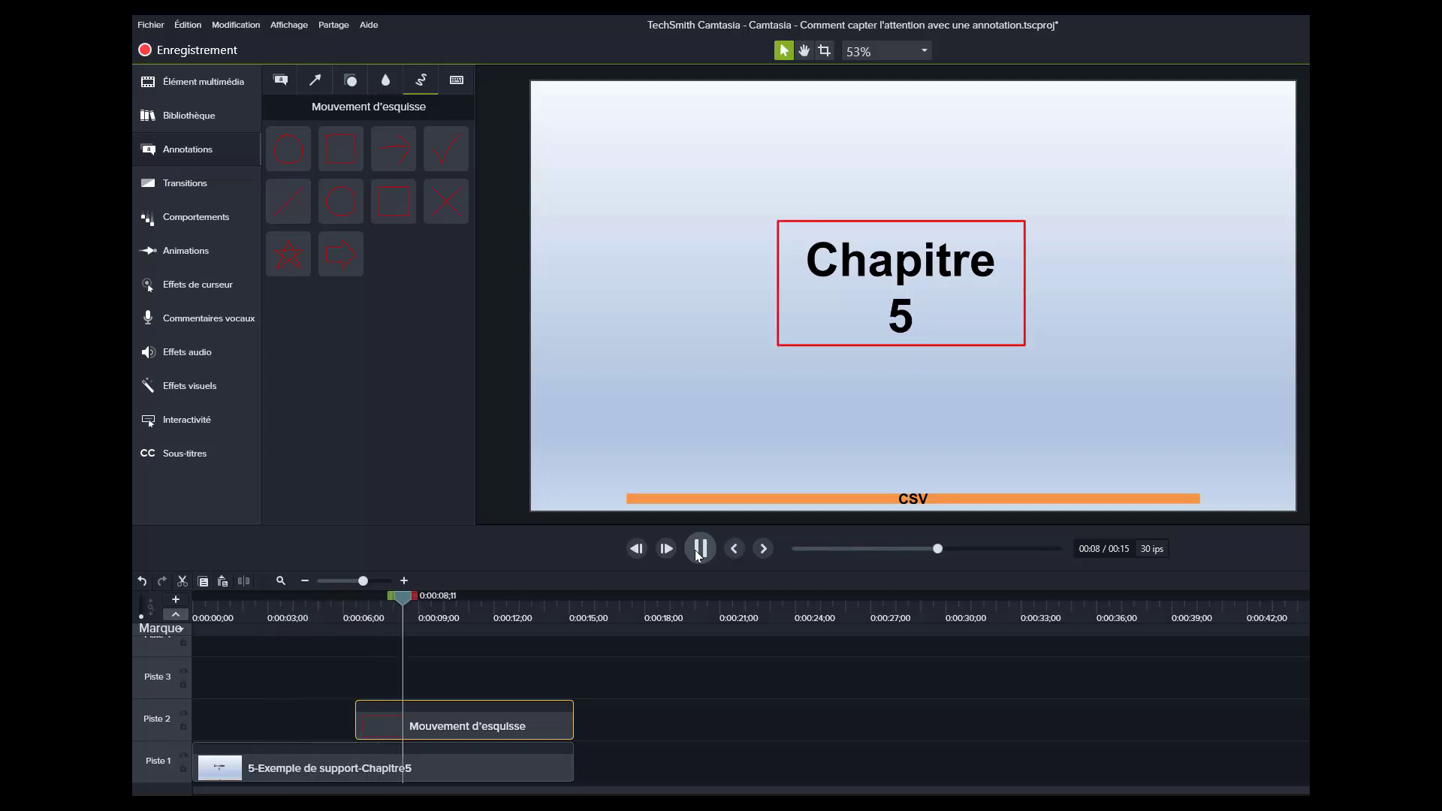
click(697, 552)
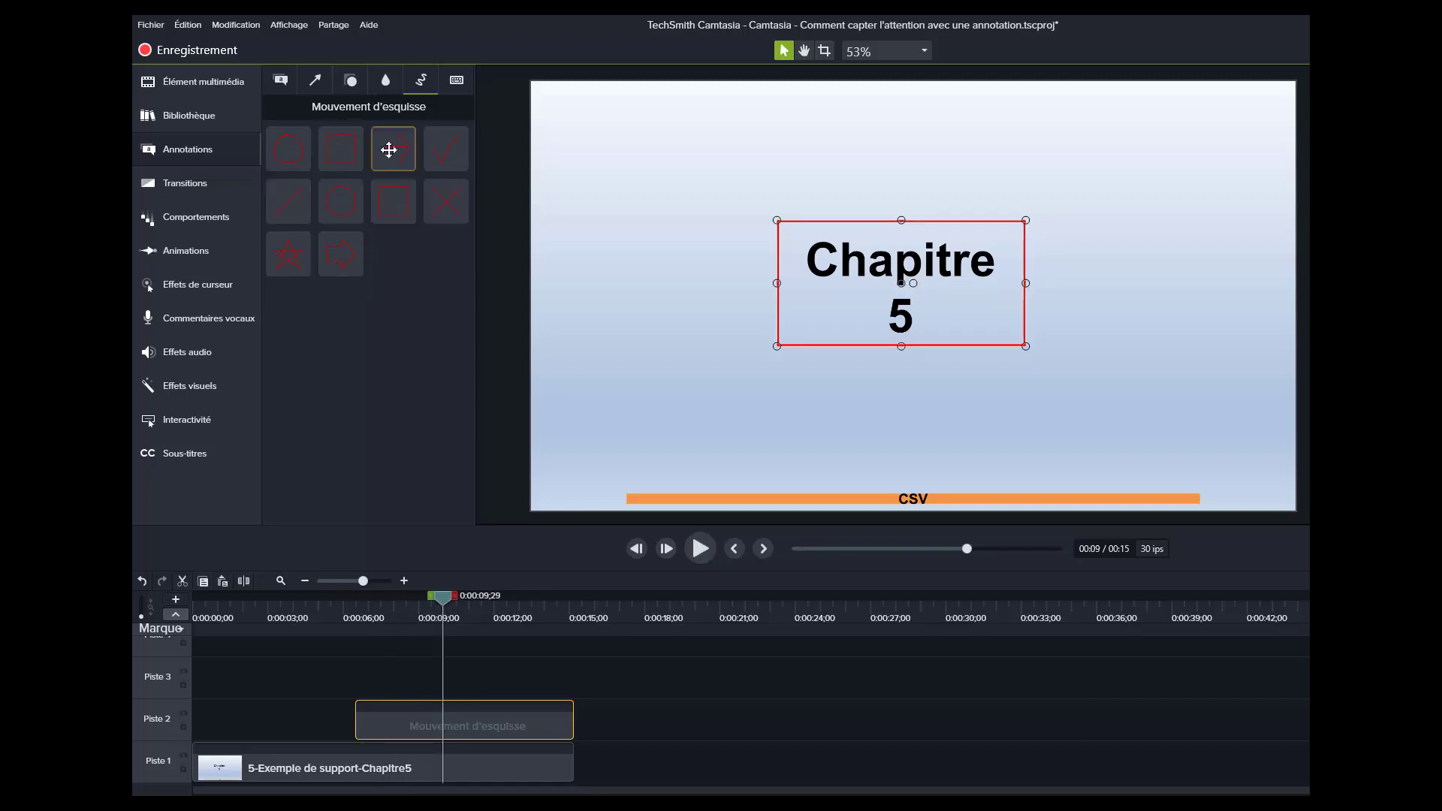
Add a sketch-motion arrow beside the title, pointing at it, and place its clip on Piste 2 directly before the rectangle's clip.
drag(390, 148, 519, 271)
mouse_move(677, 315)
mouse_down()
mouse_move(710, 312)
mouse_move(696, 292)
mouse_up()
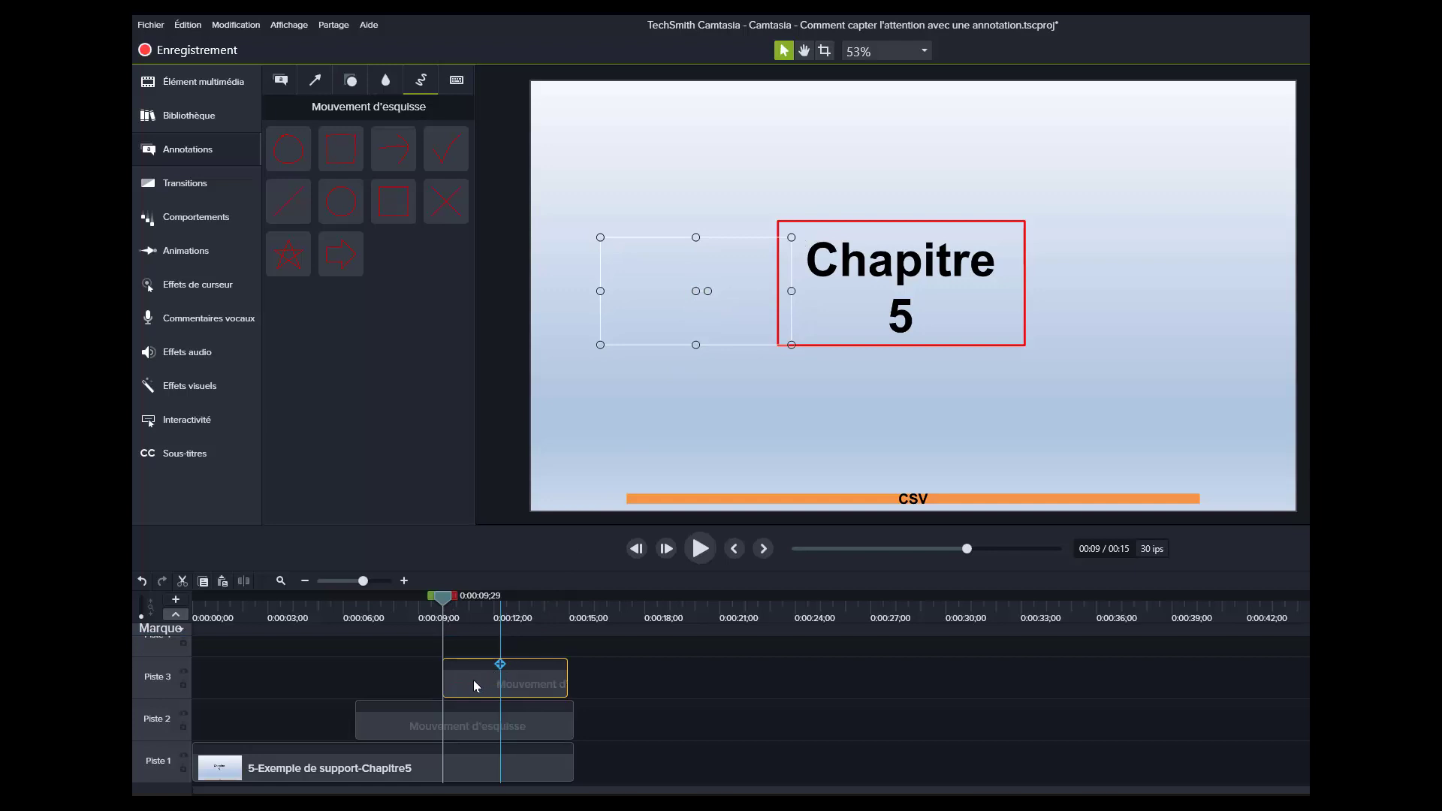
drag(472, 679, 254, 715)
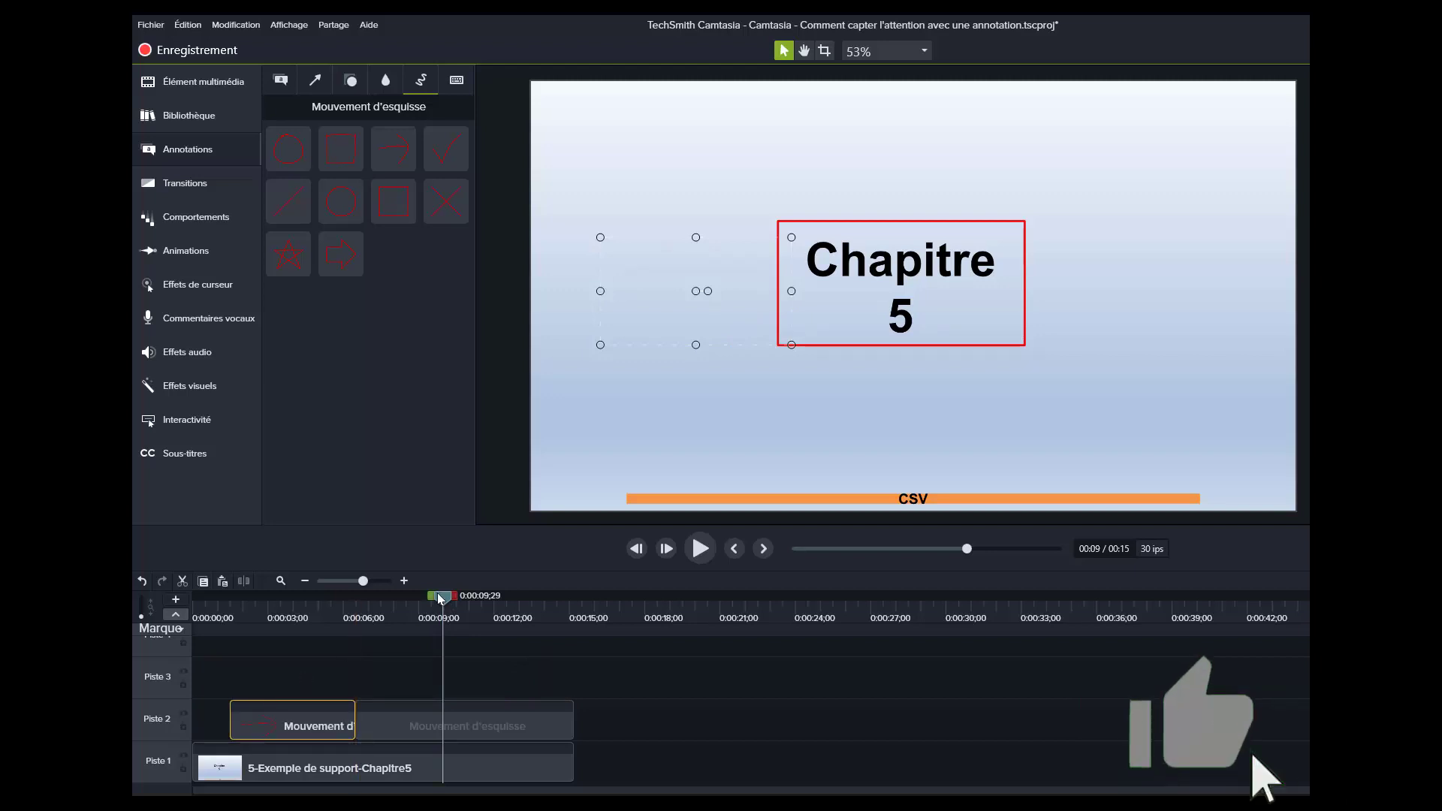
Play the timeline from the beginning to check the arrow followed by the rectangle.
drag(425, 603, 132, 588)
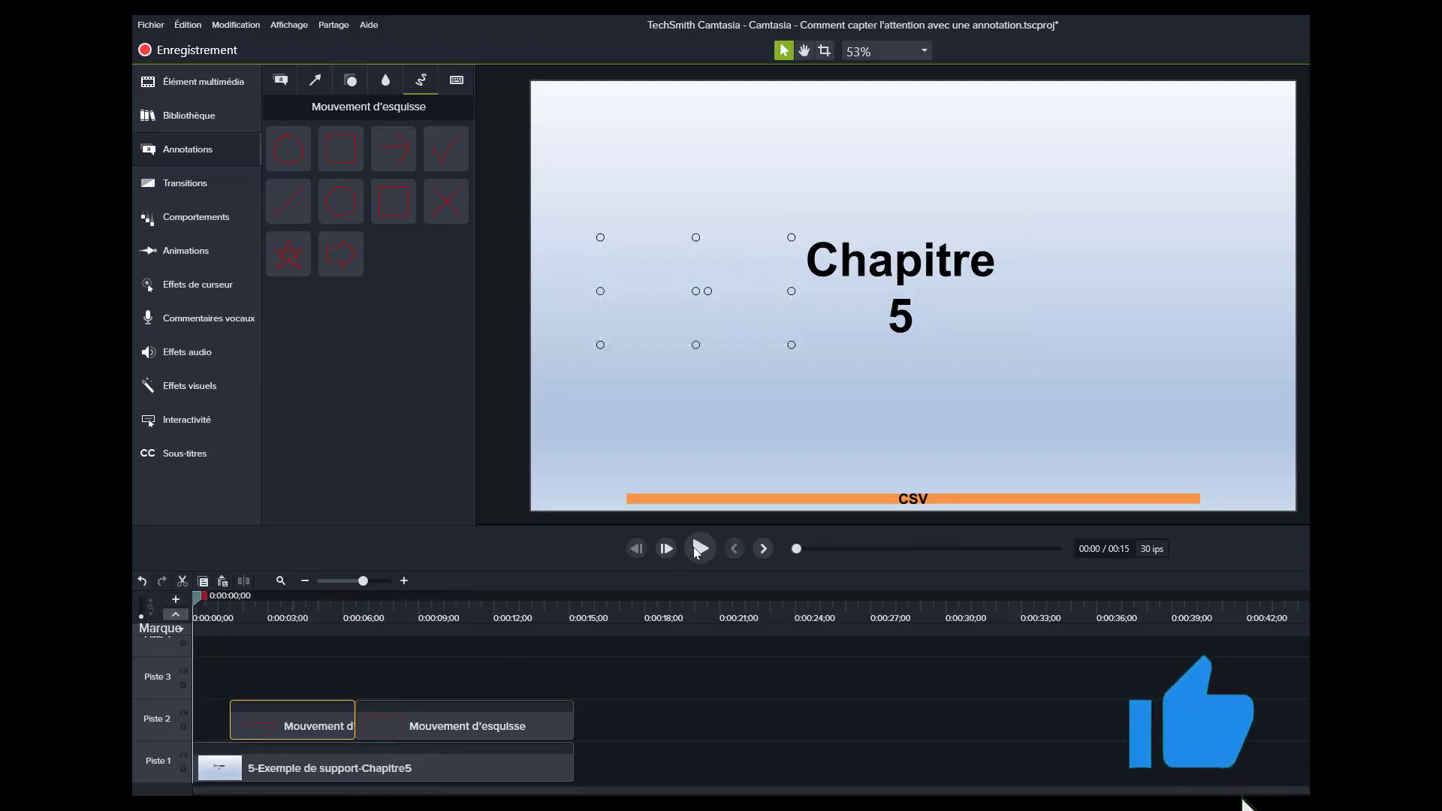
key(space)
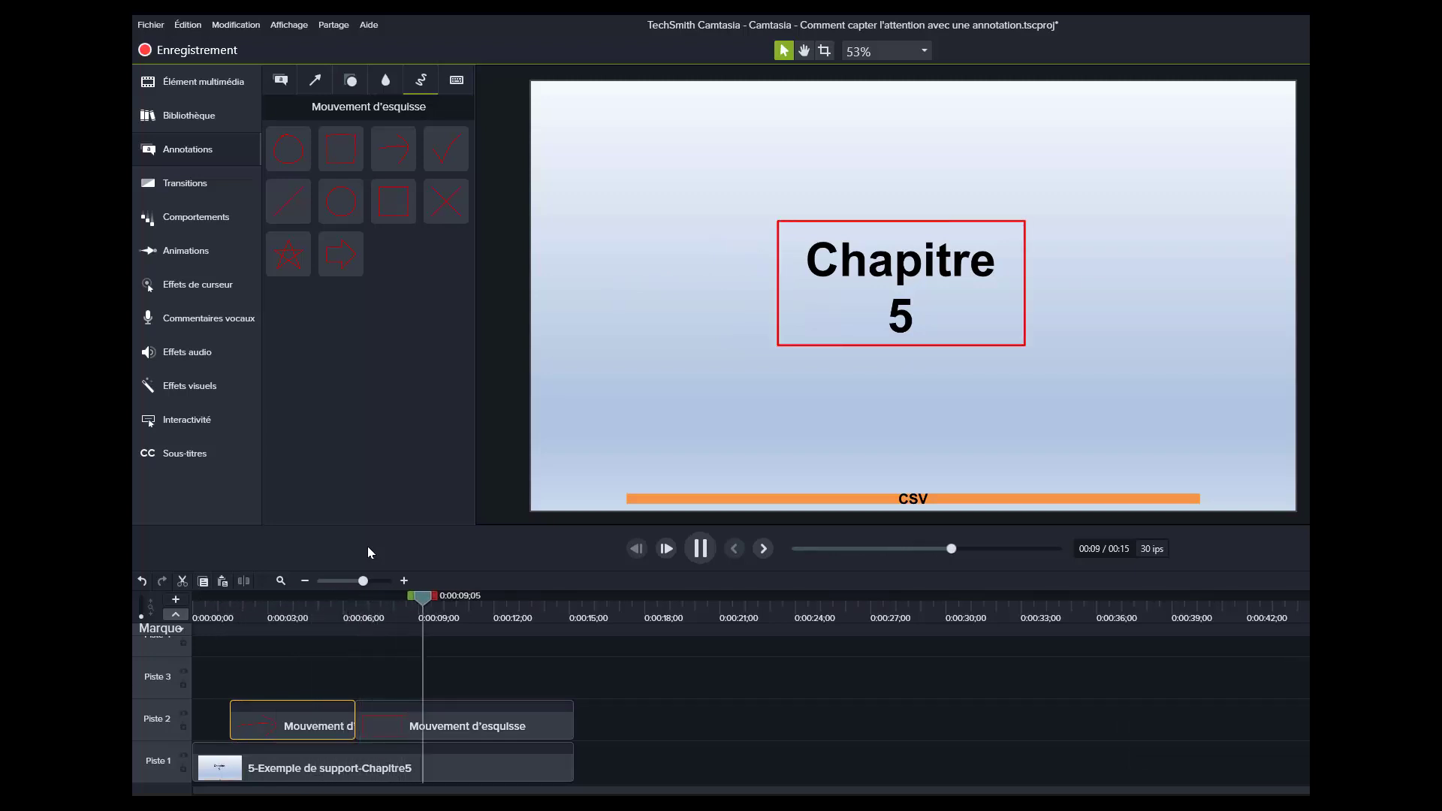
click(701, 555)
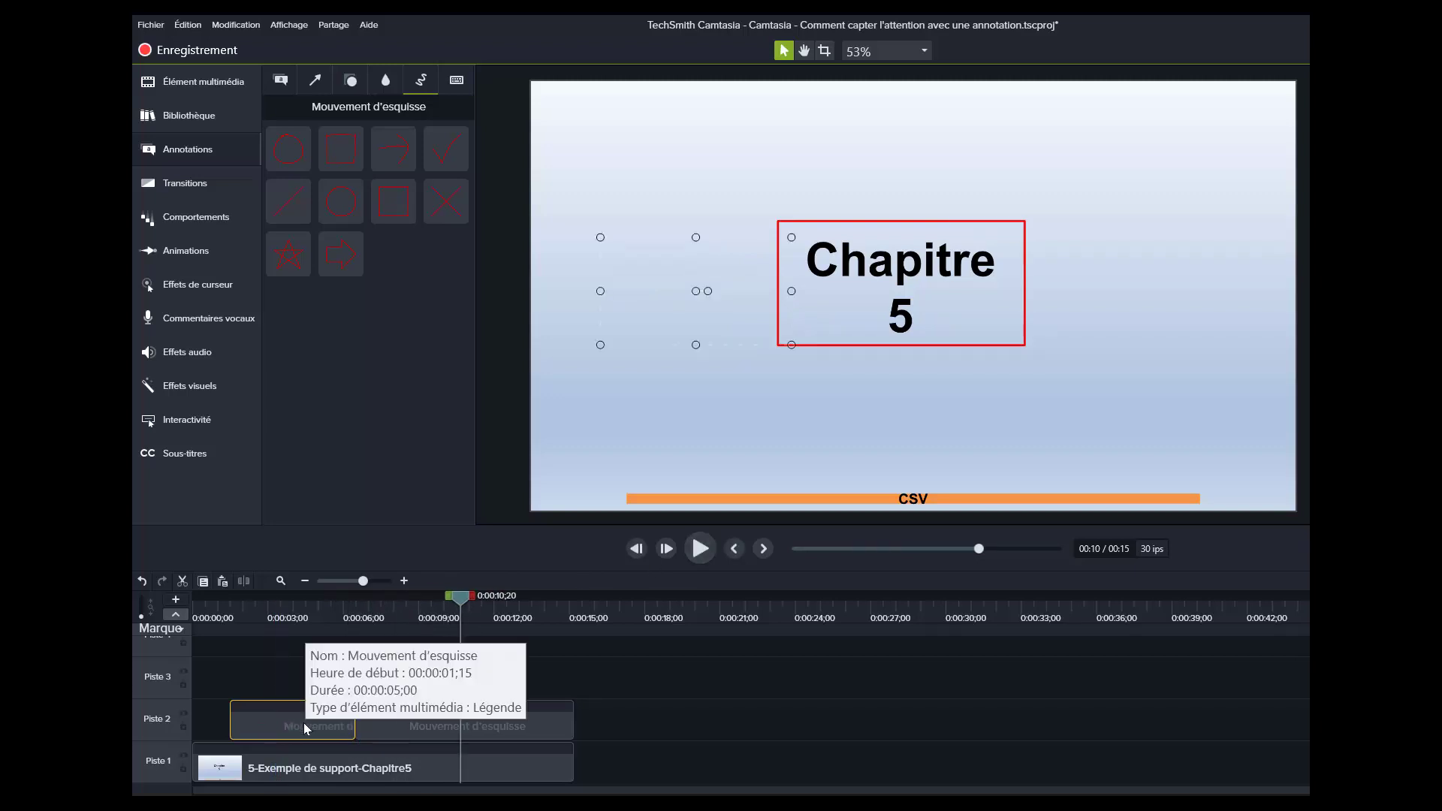
Move the arrow's clip to Piste 3 at the rectangle's start, shift the arrow clear of the rectangle, and check playback.
mouse_move(304, 722)
mouse_down()
mouse_move(356, 674)
mouse_move(435, 669)
mouse_up()
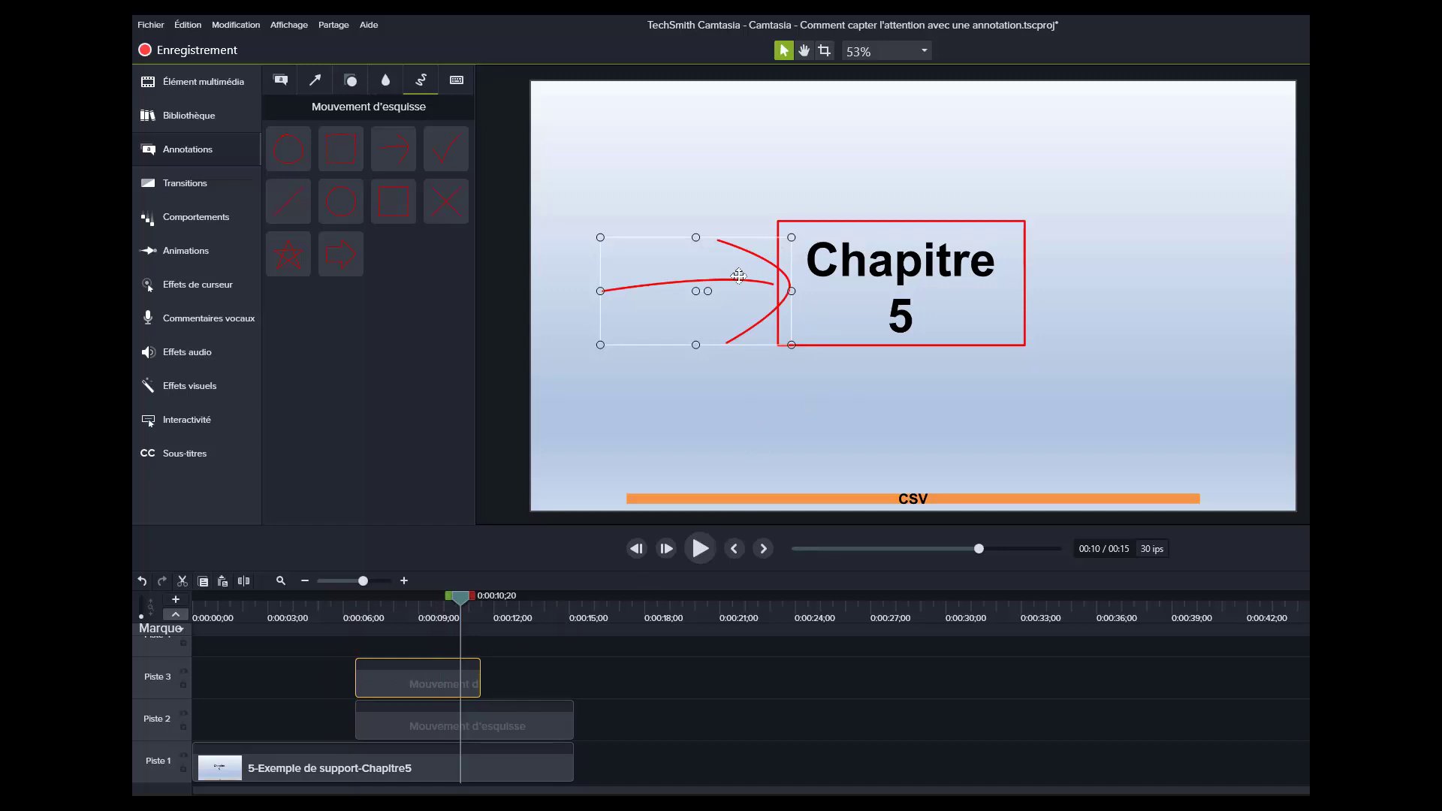
drag(734, 279, 714, 280)
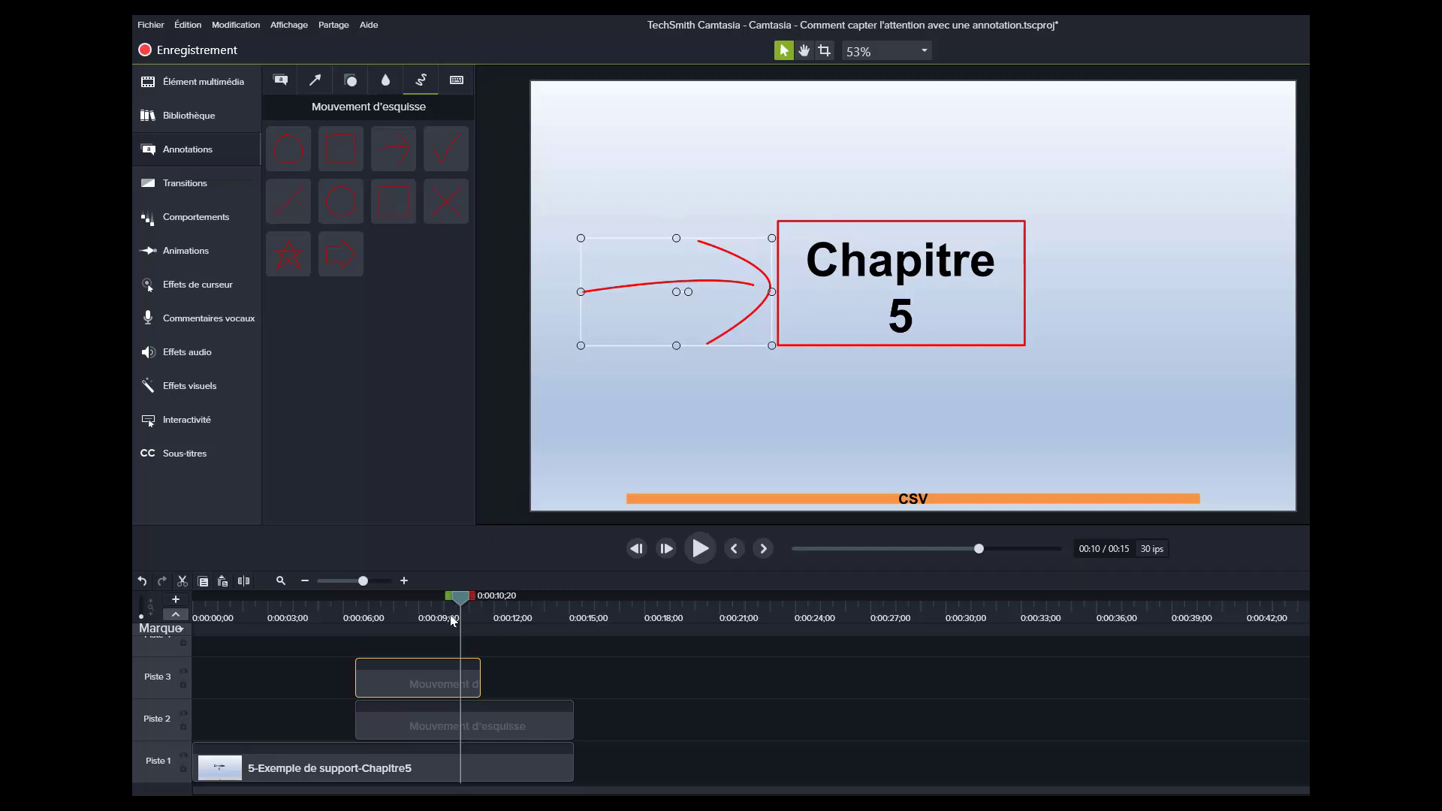
drag(458, 597, 255, 579)
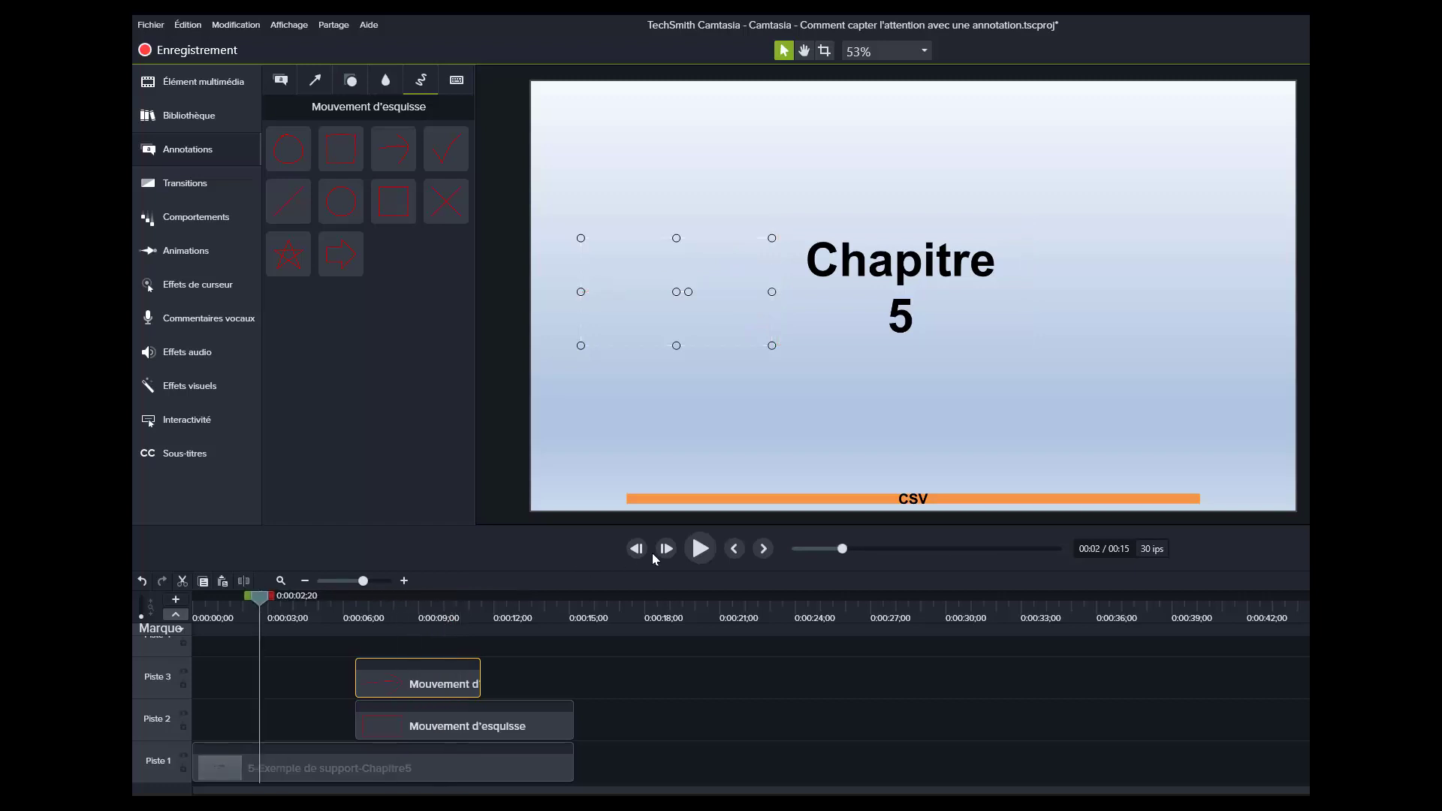
click(699, 548)
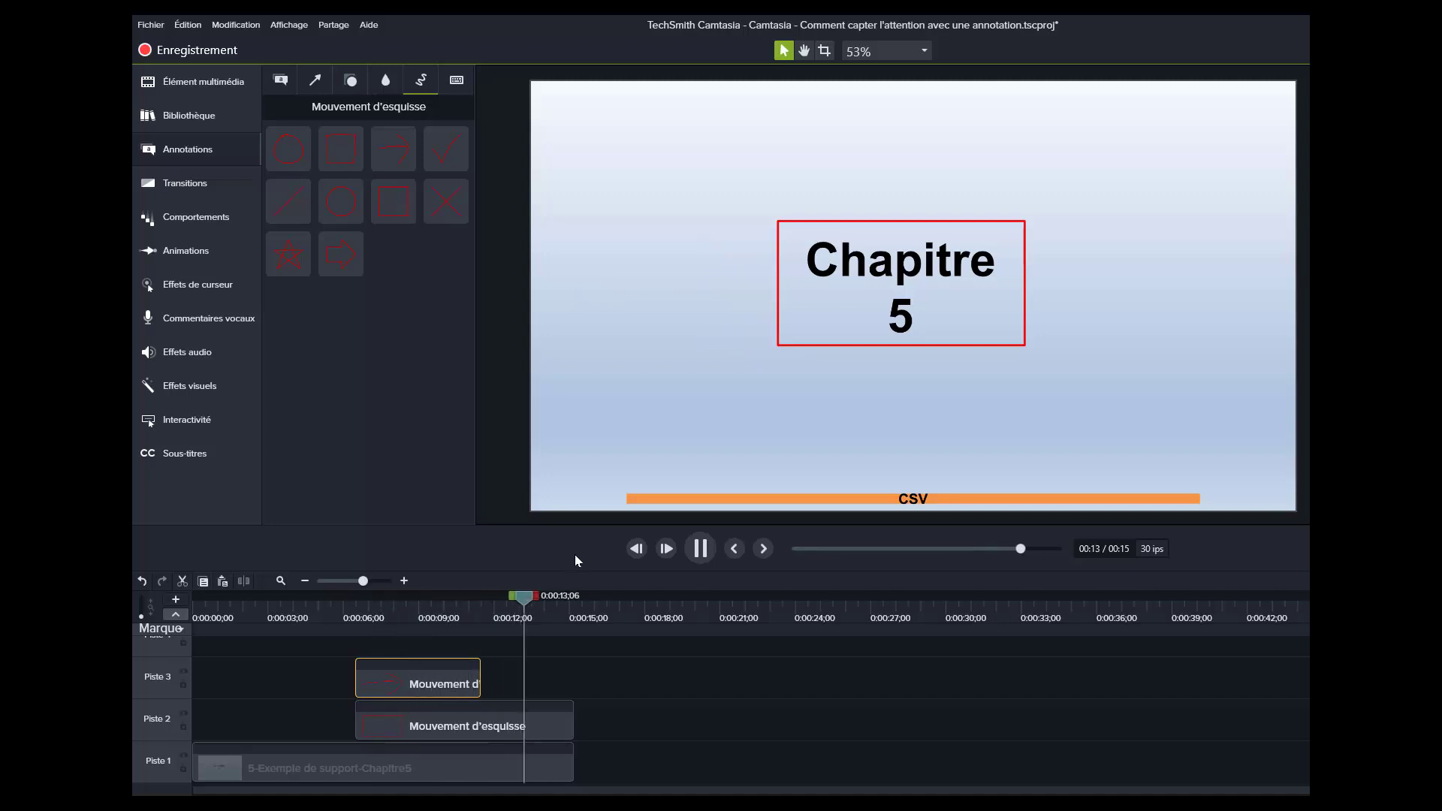
click(700, 549)
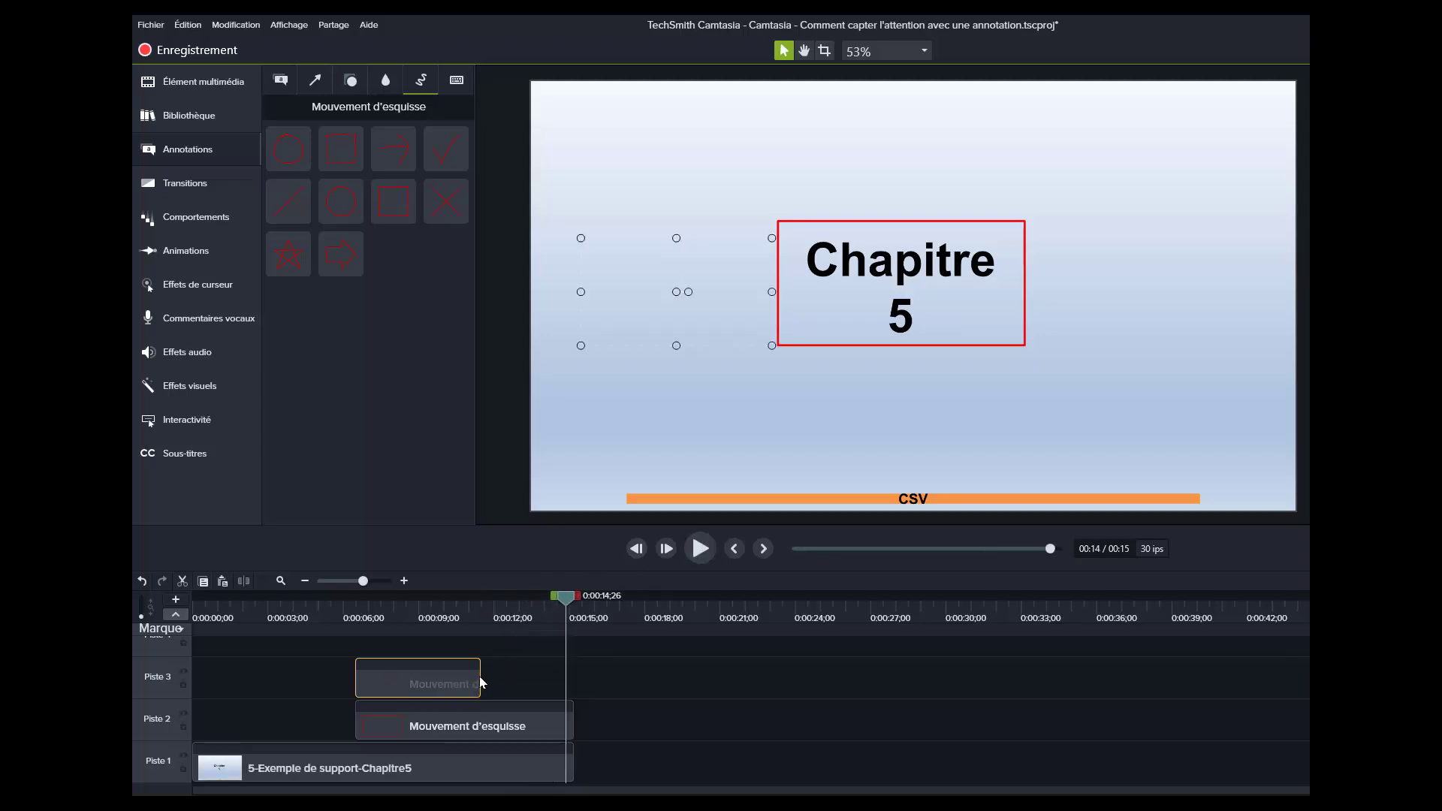
Extend the arrow's clip on Piste 3 to end with the rectangle's clip, and play back both annotations together.
drag(478, 676, 578, 674)
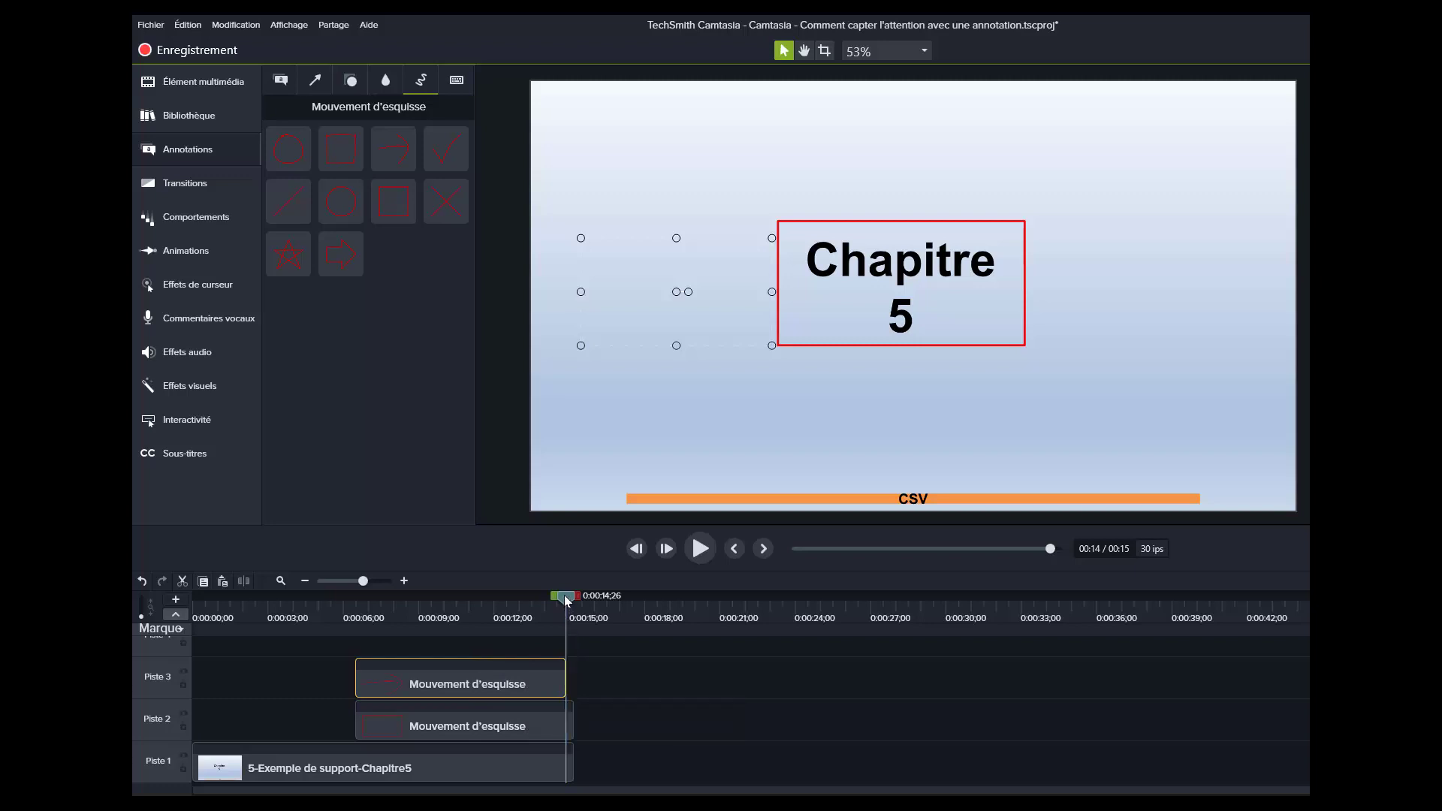
drag(566, 599, 406, 583)
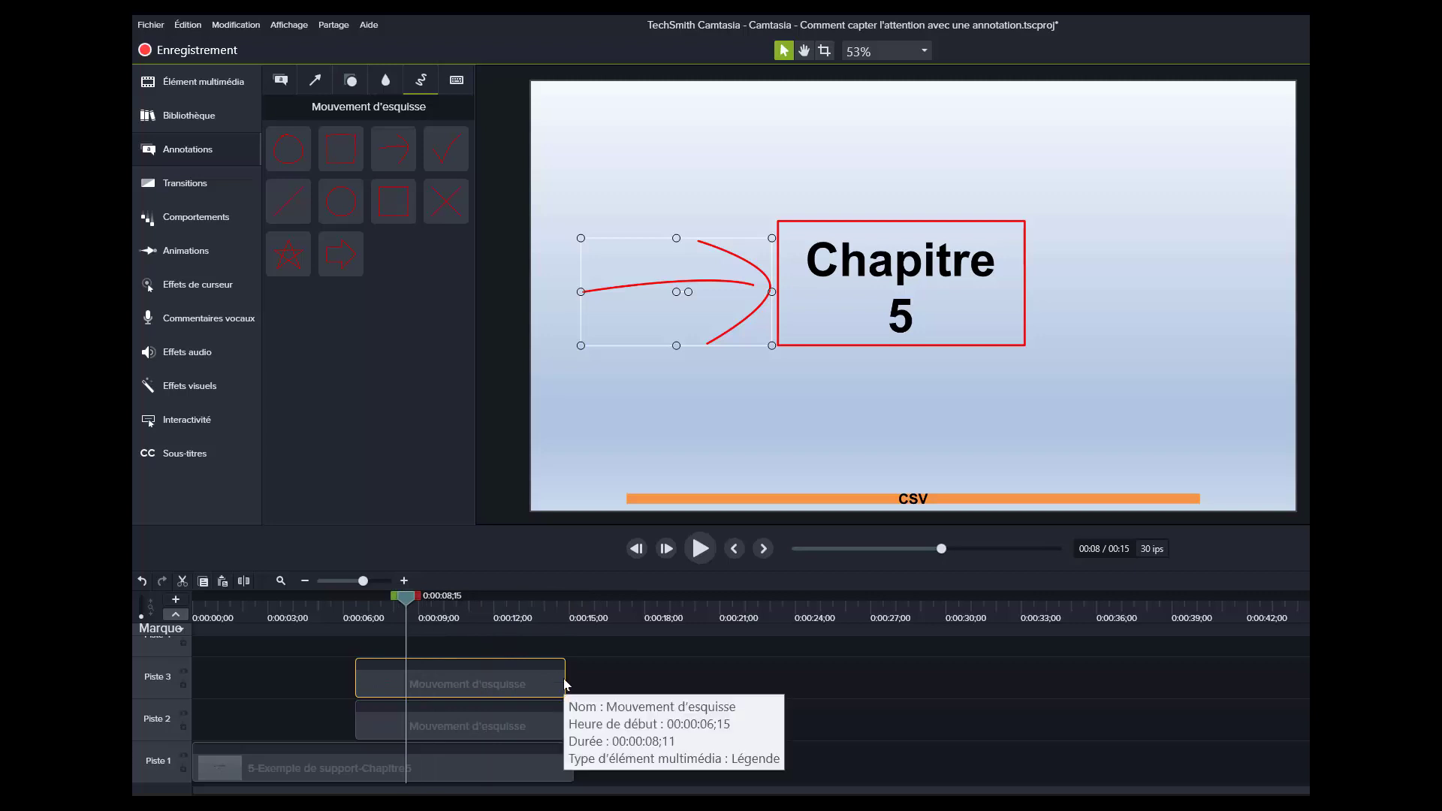
drag(563, 680, 573, 680)
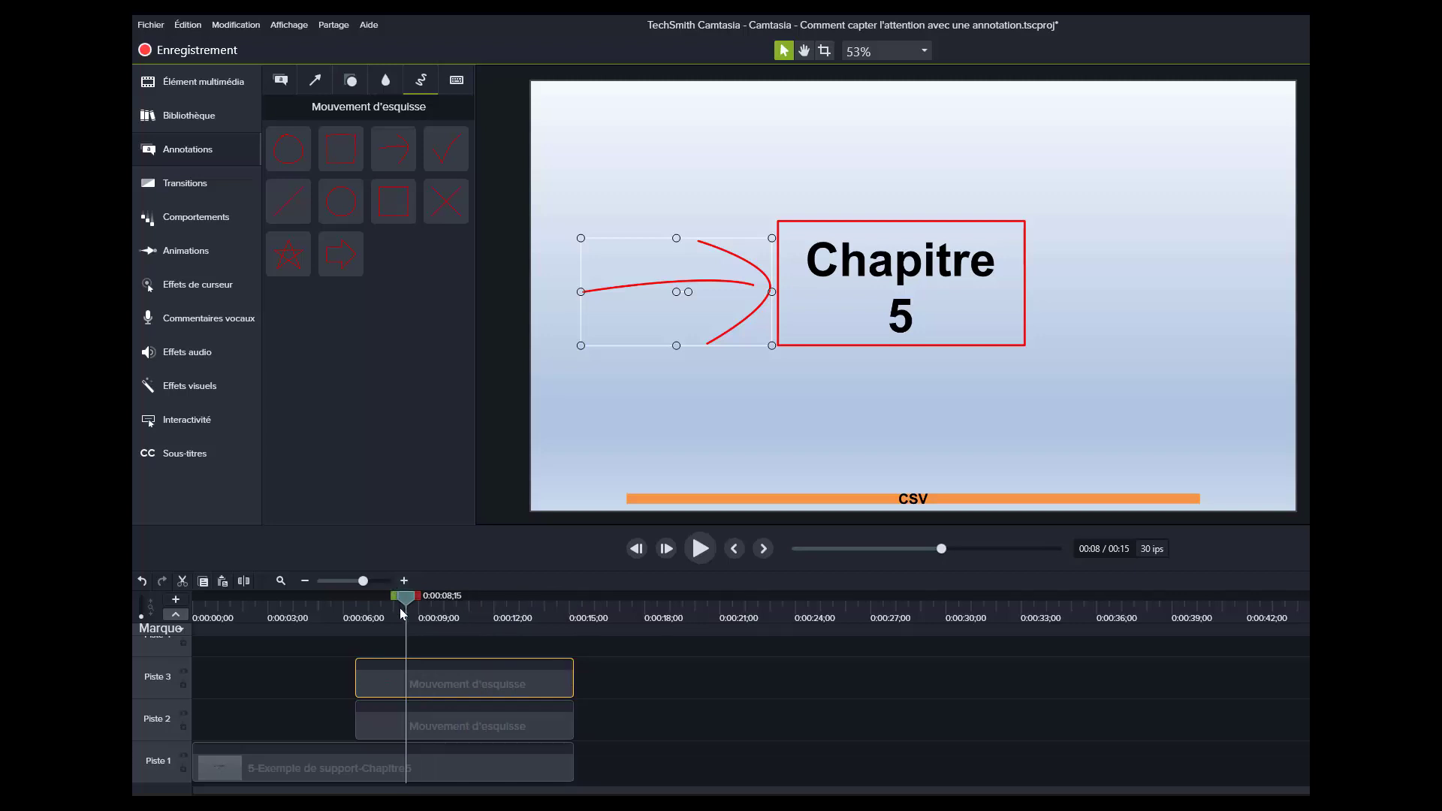
drag(404, 597, 332, 593)
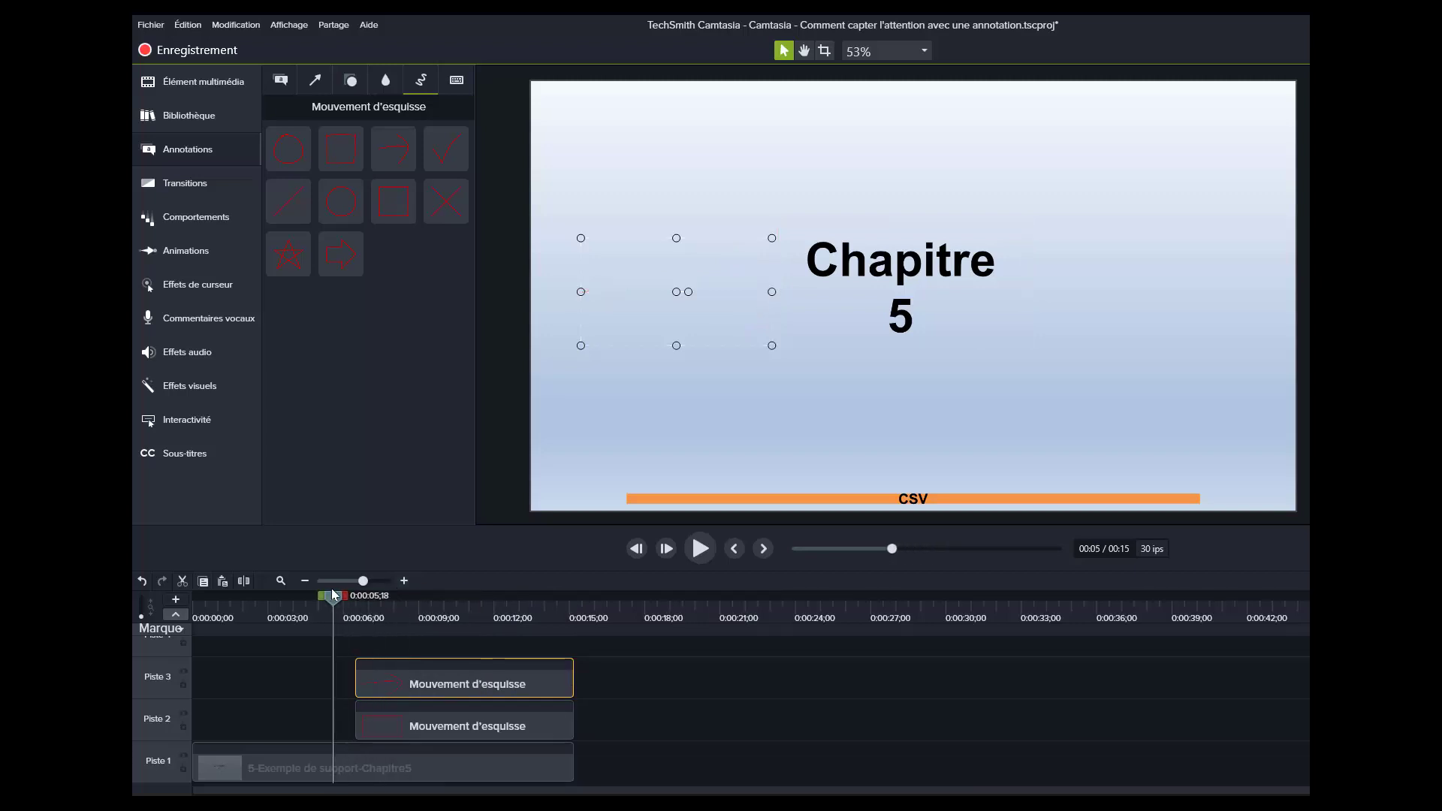
click(700, 550)
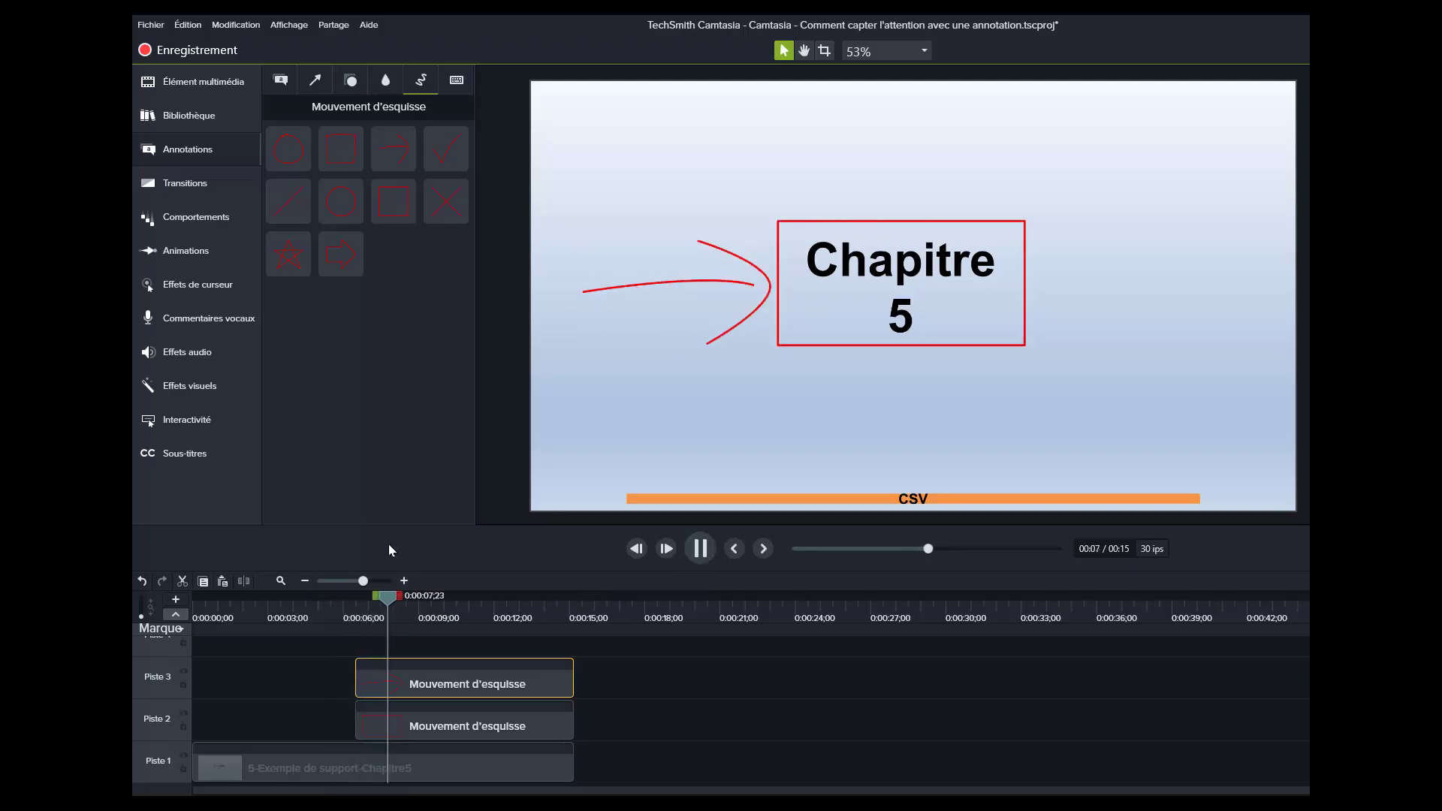
click(695, 553)
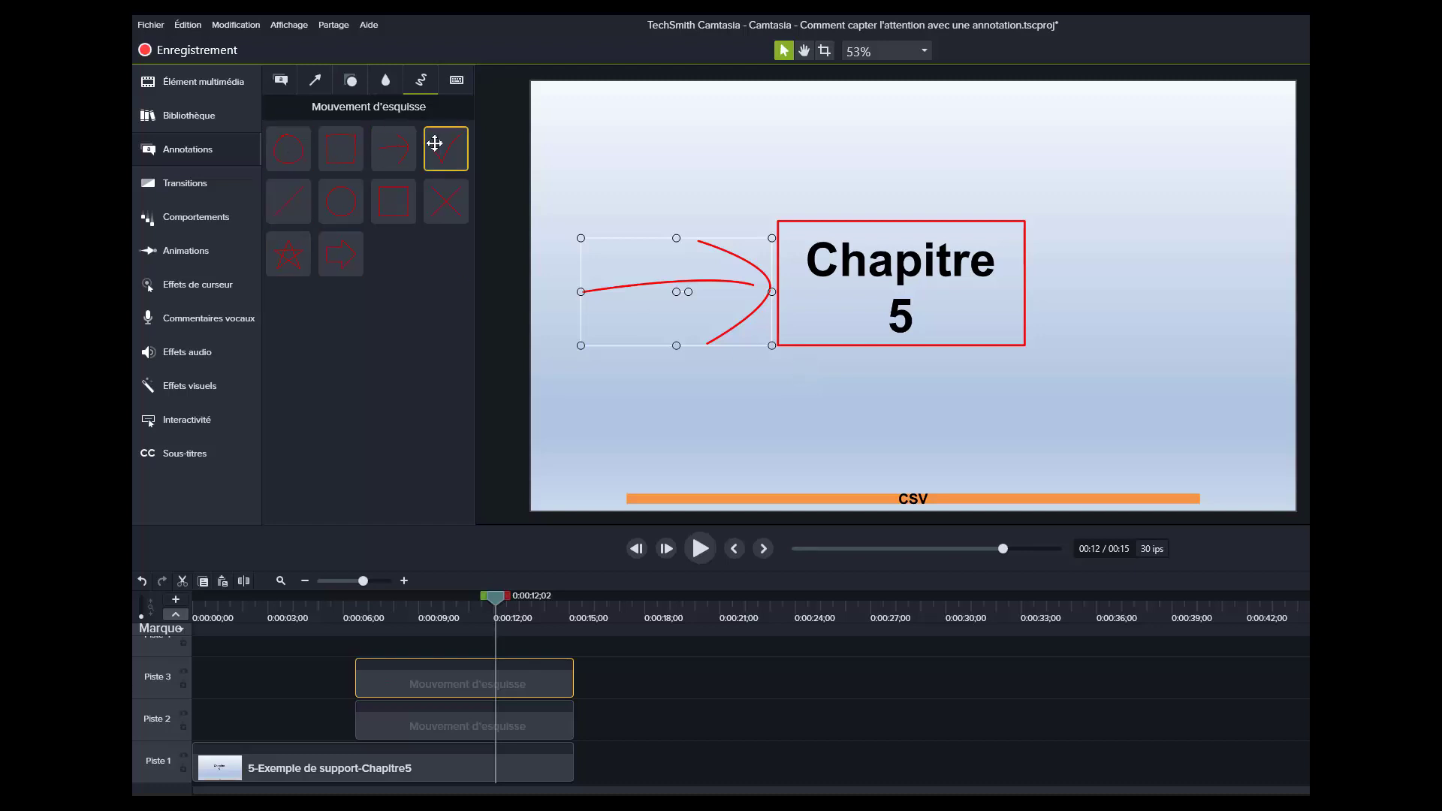
Look through the available annotation categories, including shapes and callouts, and return to the sketch-motion annotations.
click(456, 81)
click(421, 82)
click(383, 84)
click(350, 83)
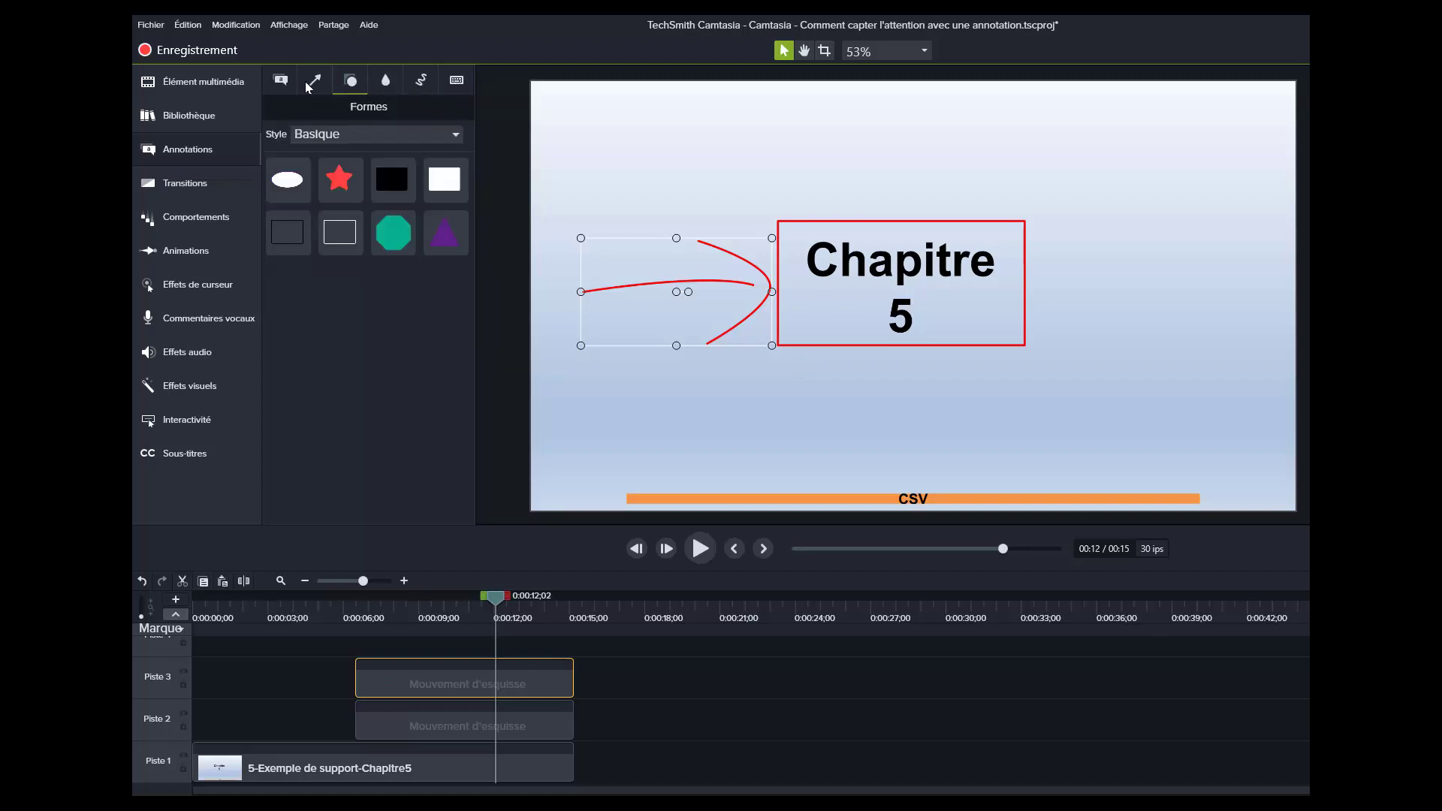
click(315, 84)
click(280, 81)
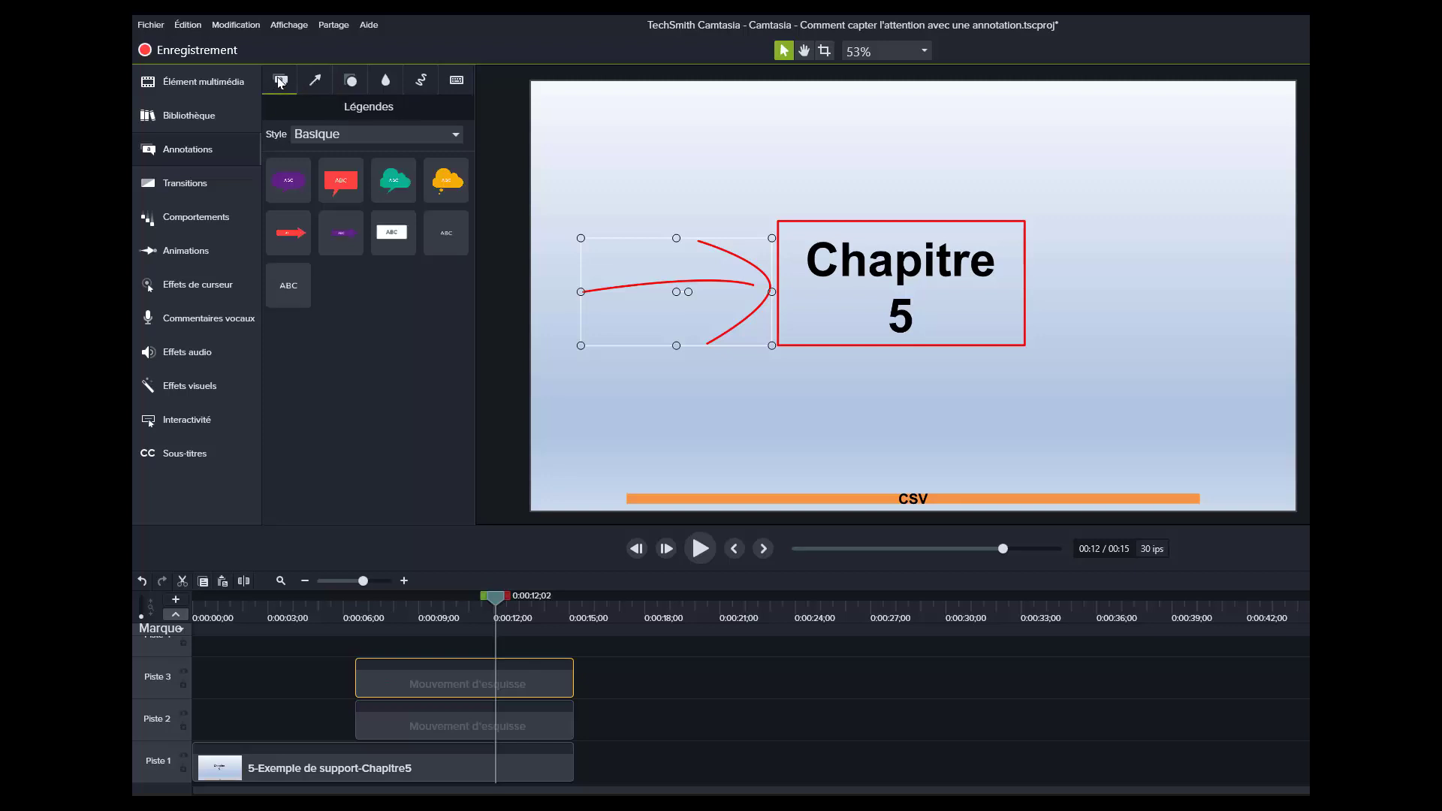
click(421, 80)
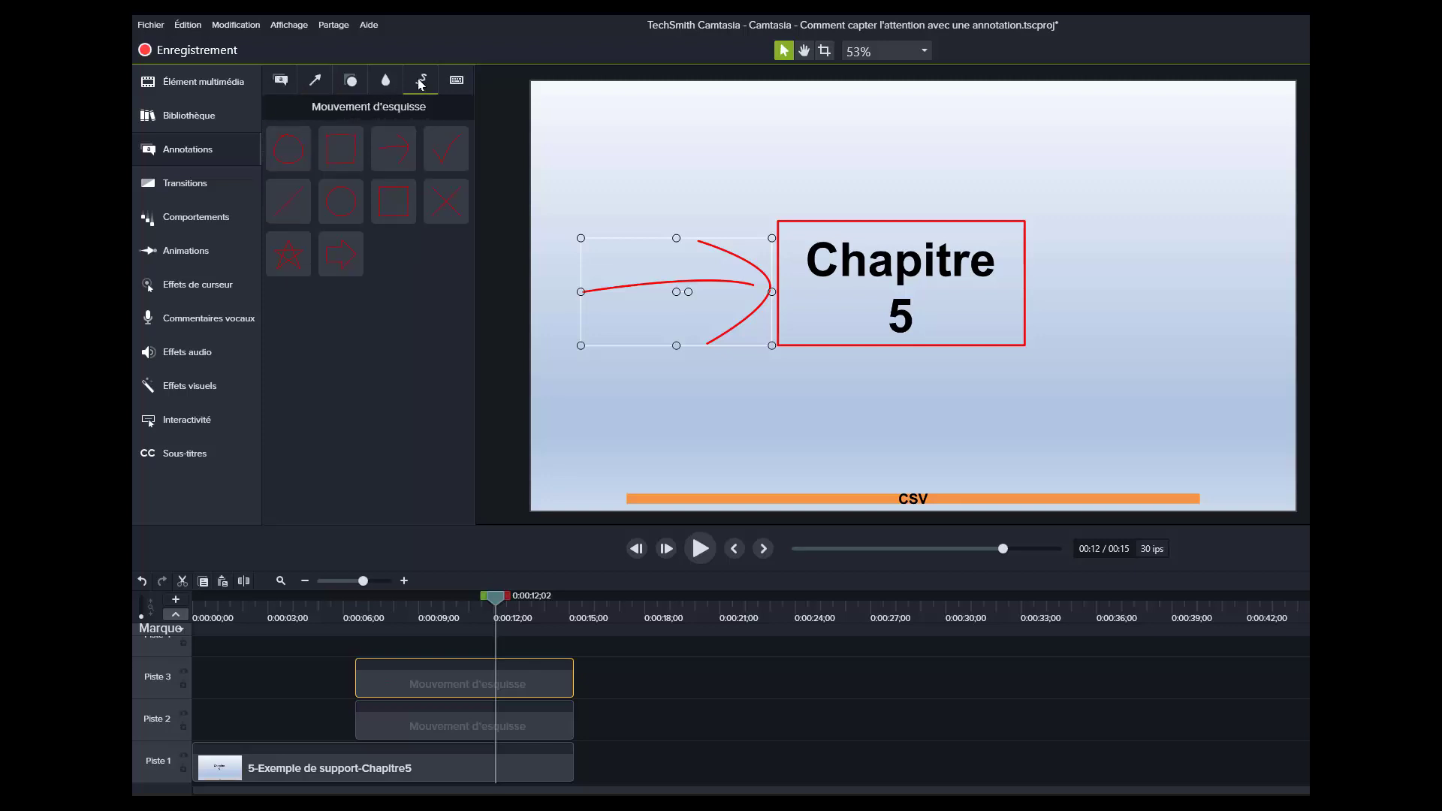